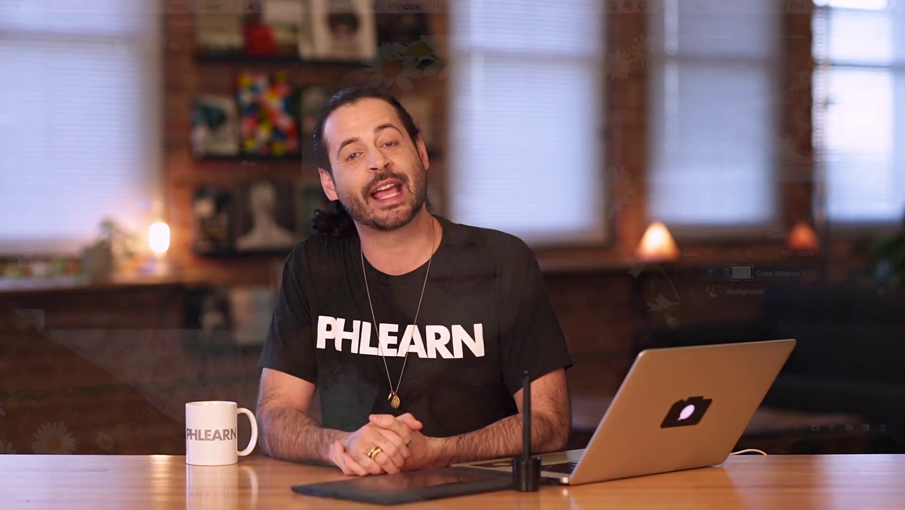
{"action": "left_click_drag", "start_coordinate": [161, 129], "coordinate": [165, 131]}
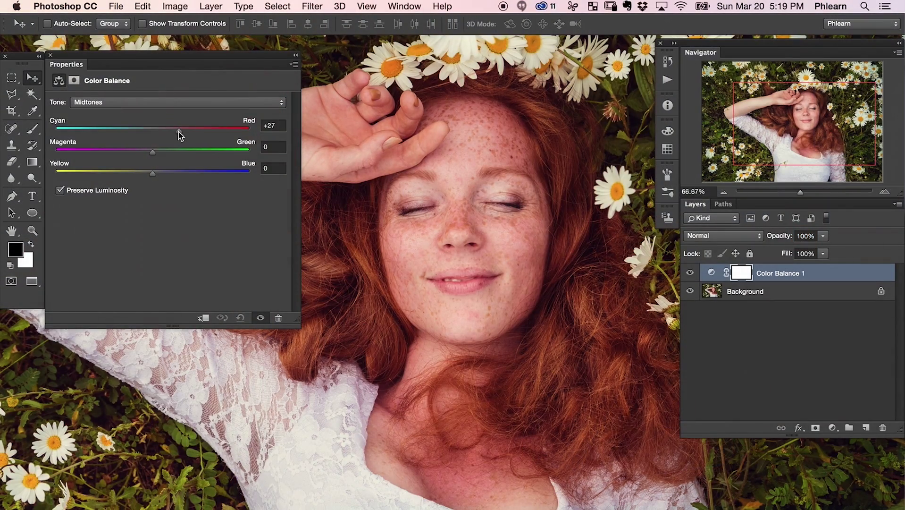
{"action": "left_click_drag", "start_coordinate": [153, 173], "coordinate": [157, 153]}
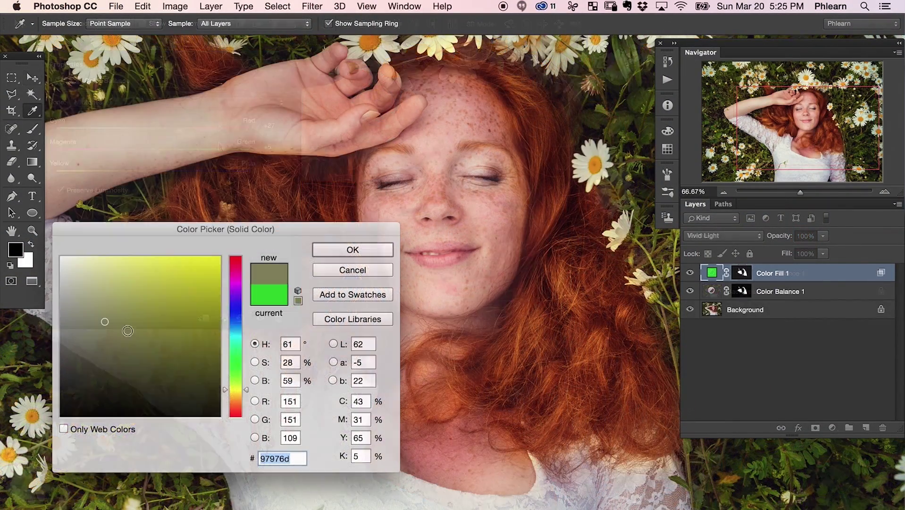
{"action": "left_click", "coordinate": [362, 251]}
{"action": "key", "text": "b"}
{"action": "left_click", "coordinate": [690, 274]}
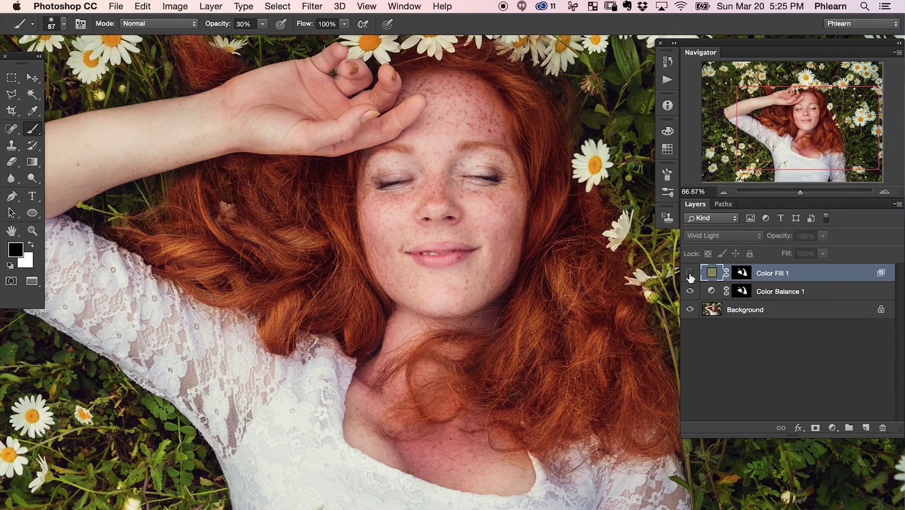
{"action": "left_click", "coordinate": [690, 274]}
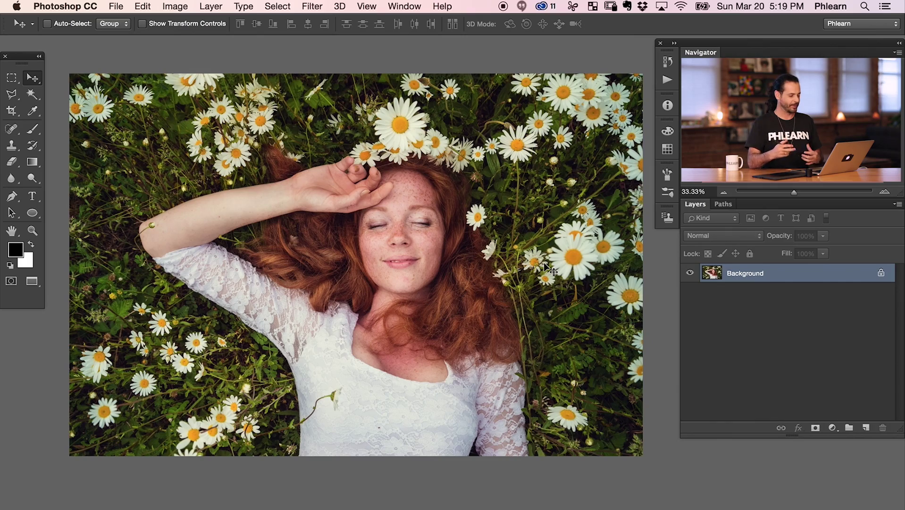
Add a Color Balance adjustment layer above the Background photo
{"action": "key", "text": "super+plus"}
{"action": "key", "text": "super+plus"}
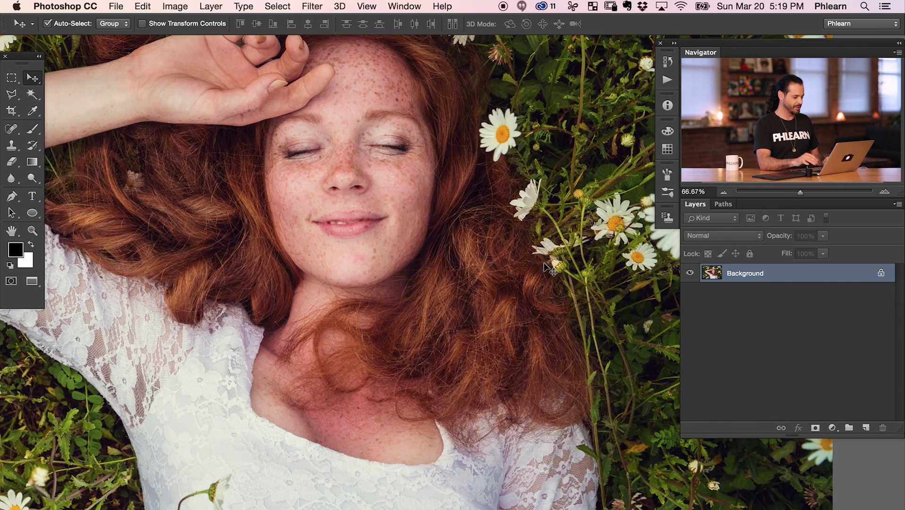
{"action": "left_click_drag", "start_coordinate": [322, 338], "coordinate": [406, 407]}
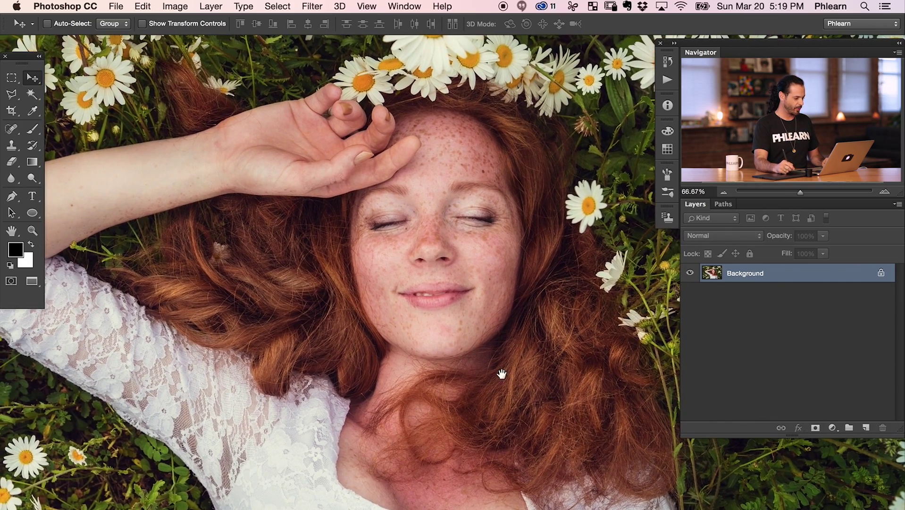
{"action": "left_click_drag", "start_coordinate": [531, 372], "coordinate": [508, 379]}
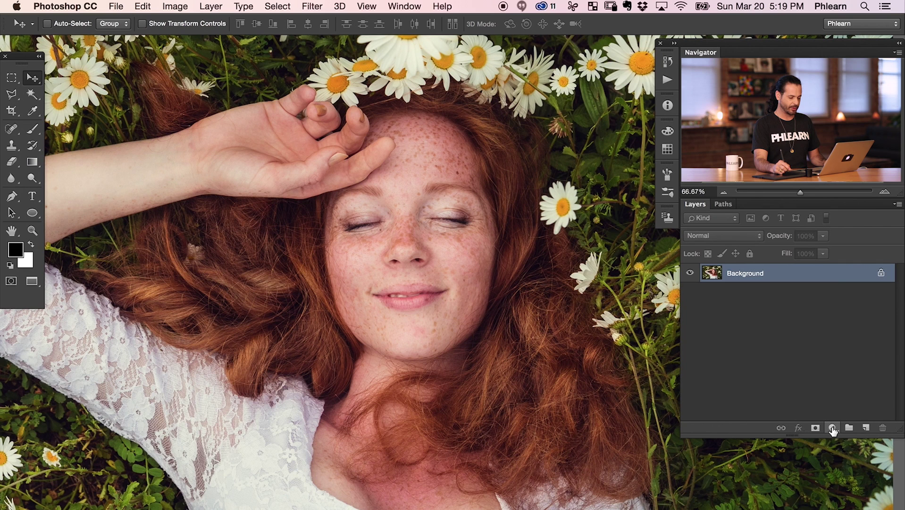
{"action": "left_click", "coordinate": [832, 429]}
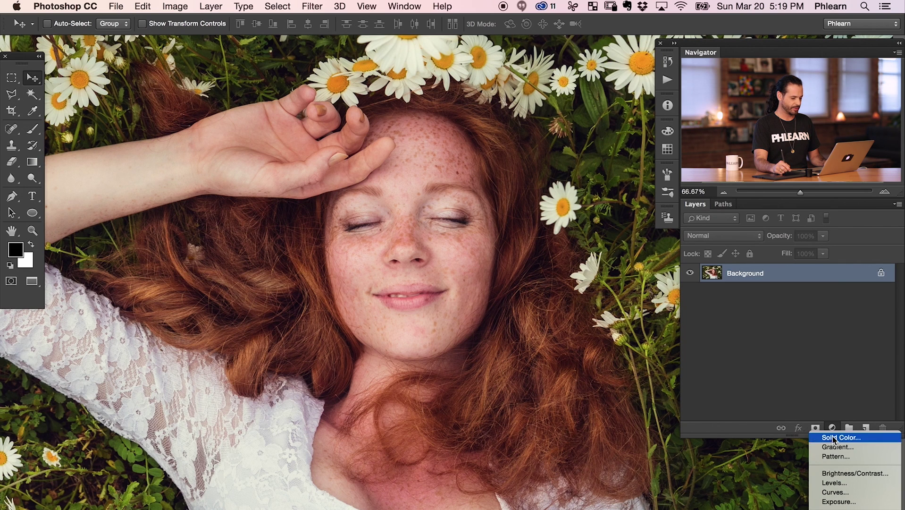
{"action": "left_click", "coordinate": [844, 507]}
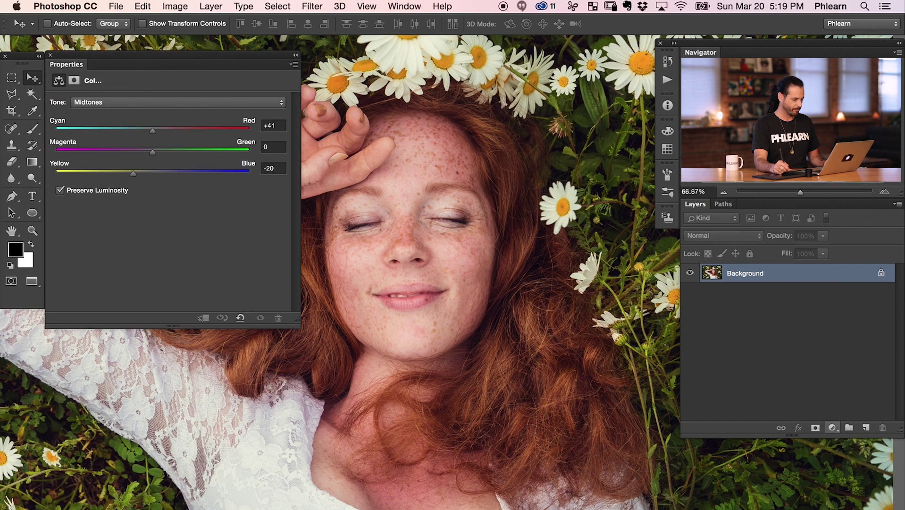
{"action": "left_click_drag", "start_coordinate": [411, 220], "coordinate": [462, 214]}
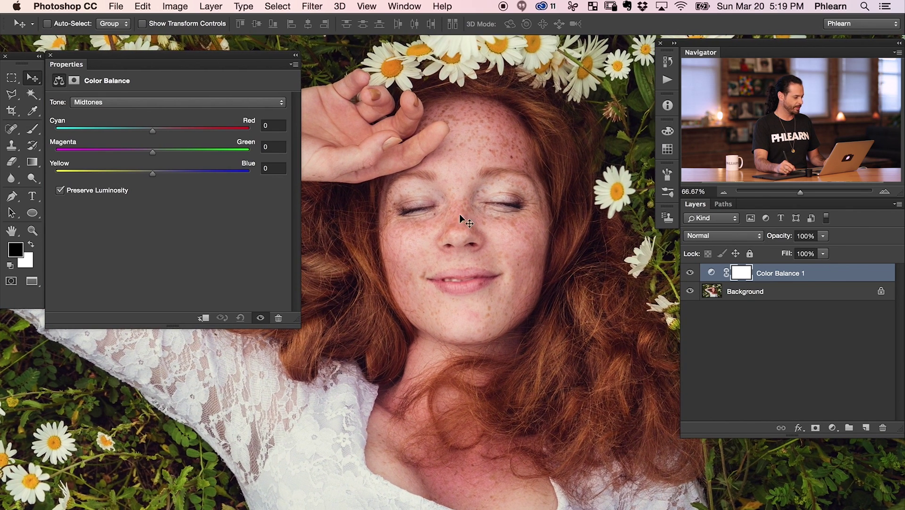
Set the Color Balance midtones to Cyan-Red +28, Magenta-Green +14 and Yellow-Blue -6, and compare with the original
{"action": "left_click", "coordinate": [107, 104]}
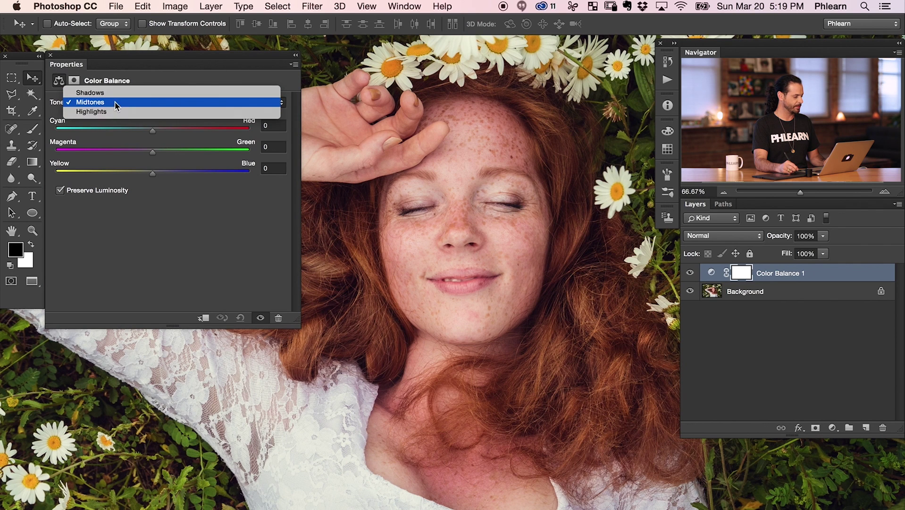
{"action": "left_click", "coordinate": [114, 104]}
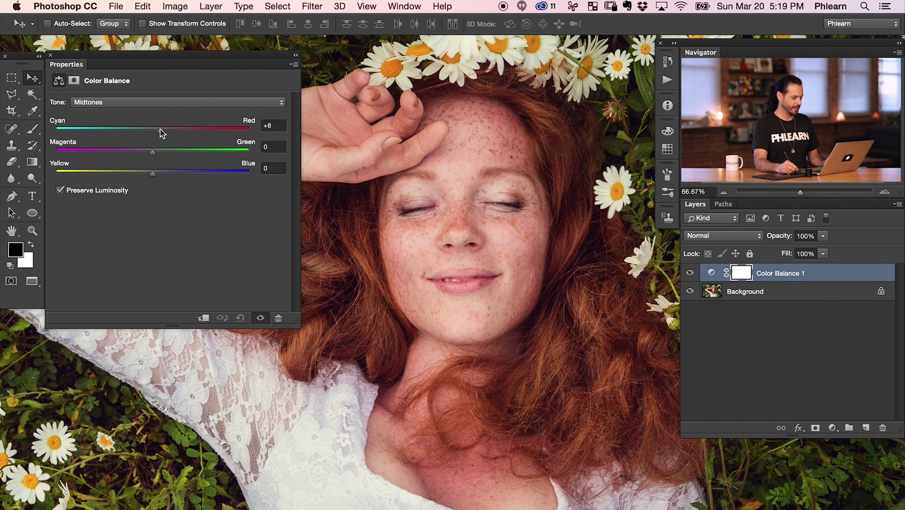
{"action": "left_click_drag", "start_coordinate": [165, 132], "coordinate": [176, 132]}
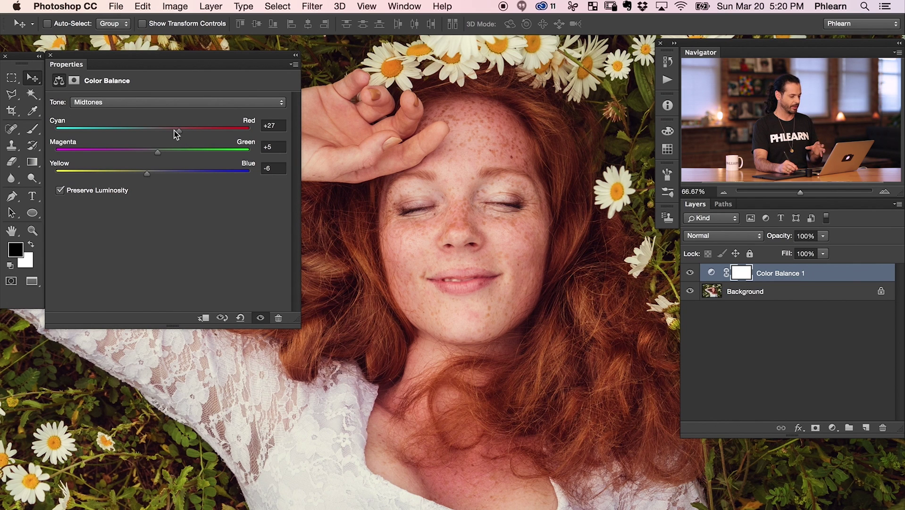
{"action": "left_click_drag", "start_coordinate": [173, 135], "coordinate": [169, 136]}
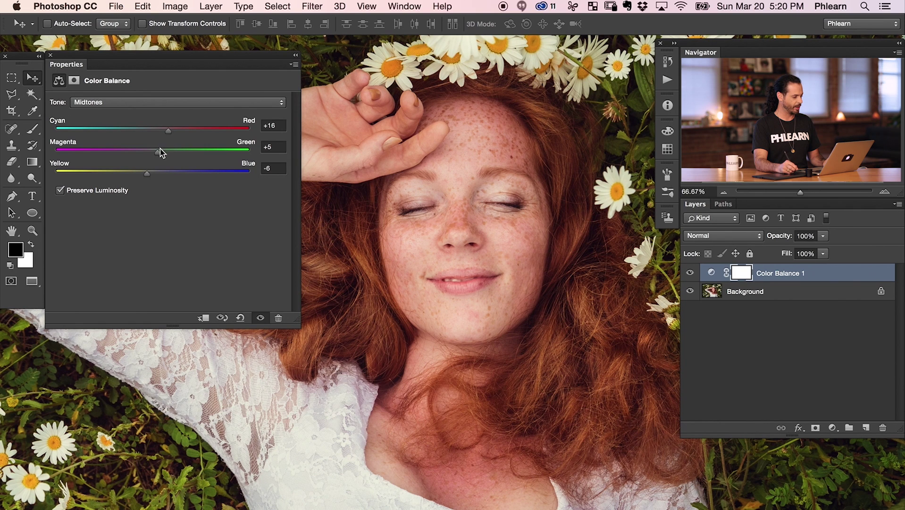
{"action": "left_click_drag", "start_coordinate": [164, 150], "coordinate": [171, 130]}
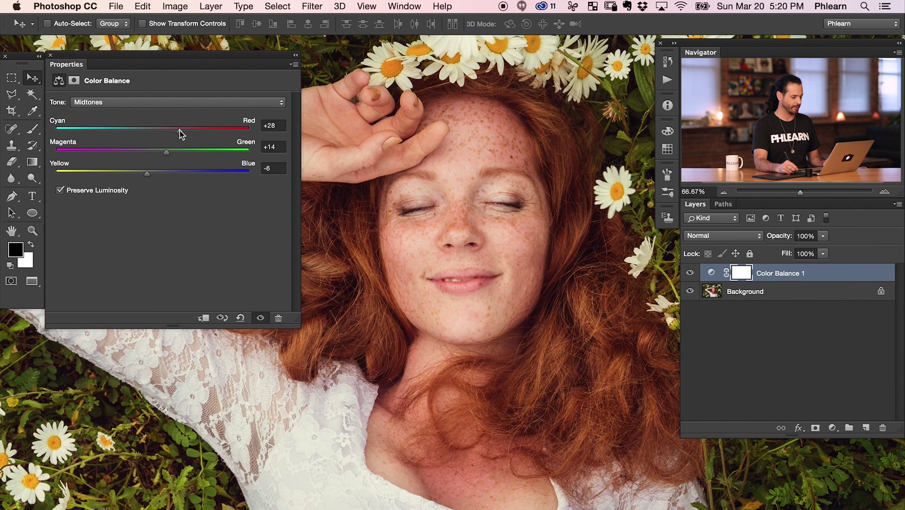
{"action": "left_click", "coordinate": [690, 273]}
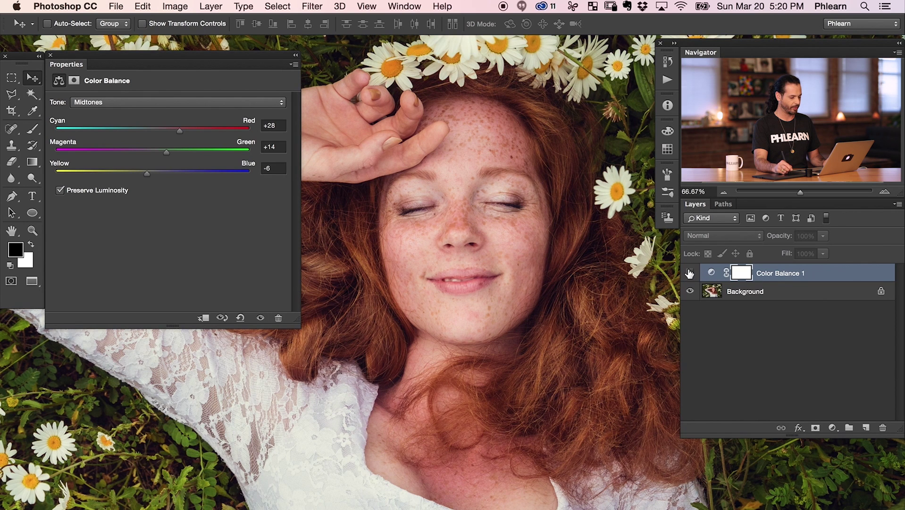
{"action": "left_click", "coordinate": [689, 273]}
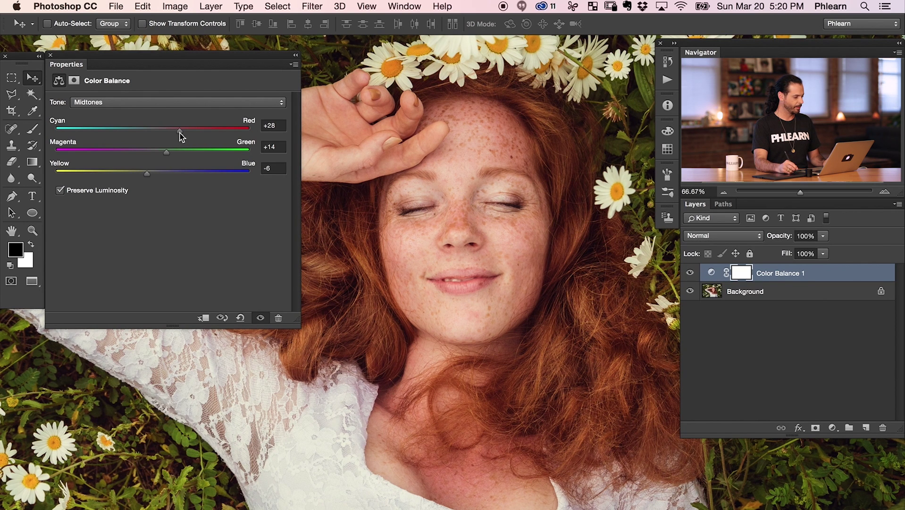
Set the midtones' Cyan-Red value to +43, compare the result with the original and close the adjustment settings
{"action": "left_click_drag", "start_coordinate": [184, 129], "coordinate": [192, 129]}
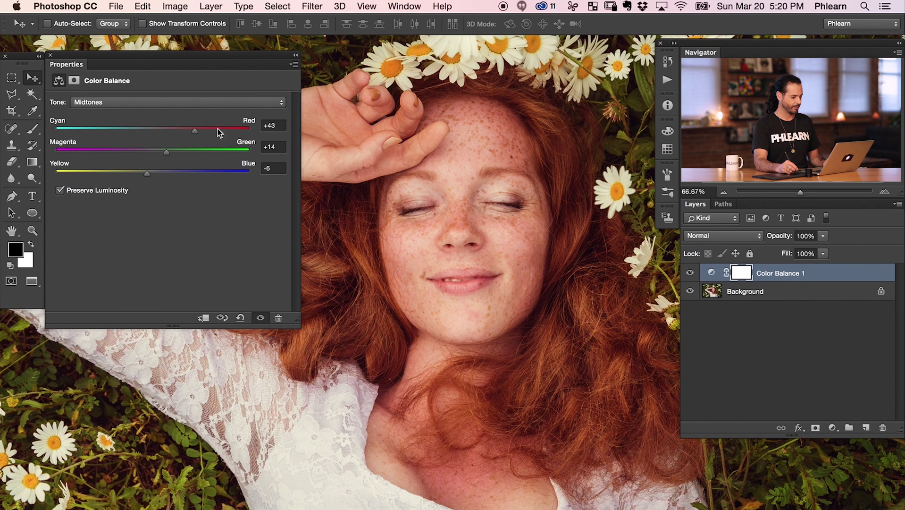
{"action": "left_click", "coordinate": [691, 273]}
{"action": "left_click", "coordinate": [690, 272]}
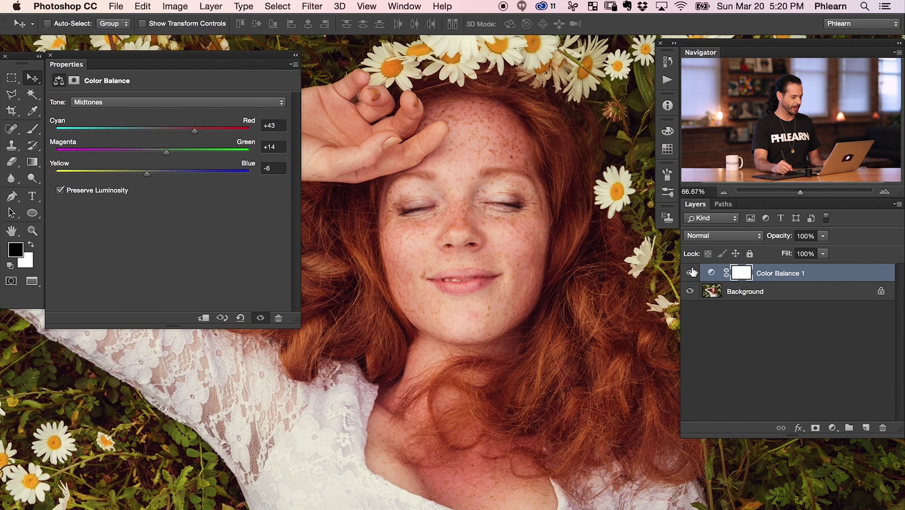
{"action": "left_click", "coordinate": [51, 57]}
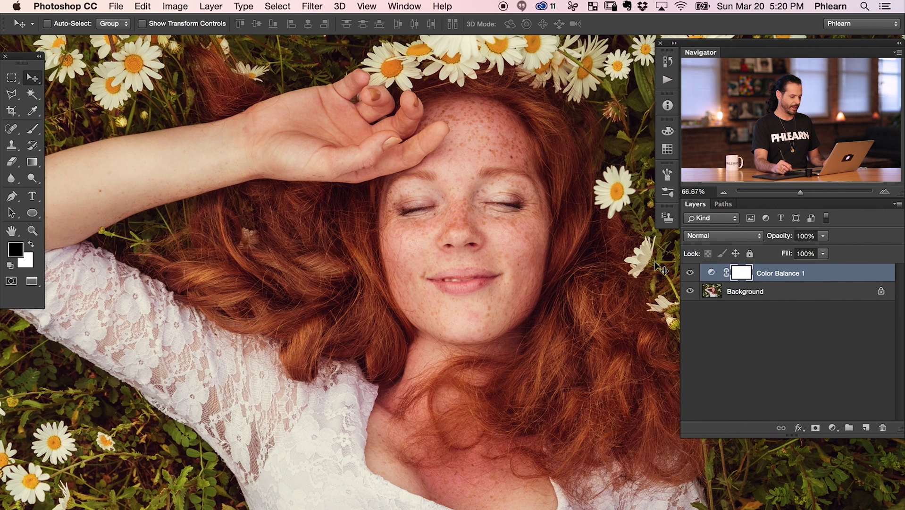
Invert the Color Balance layer mask to black and set up a white brush of size 256 with 80% flow
{"action": "key", "text": "super+i"}
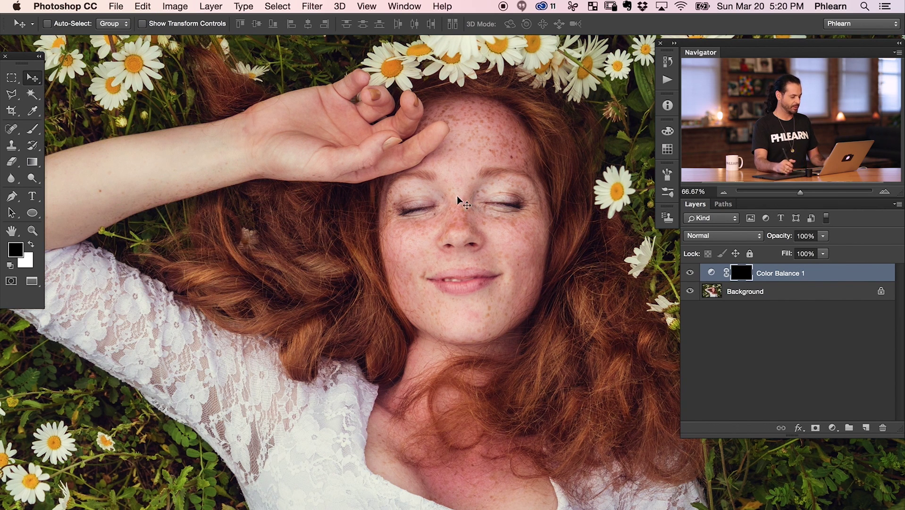
{"action": "key", "text": "b"}
{"action": "left_click", "coordinate": [360, 255], "text": "ctrl+alt"}
{"action": "left_click_drag", "start_coordinate": [360, 256], "coordinate": [330, 256]}
{"action": "key", "text": "x"}
{"action": "key", "text": "shift+8"}
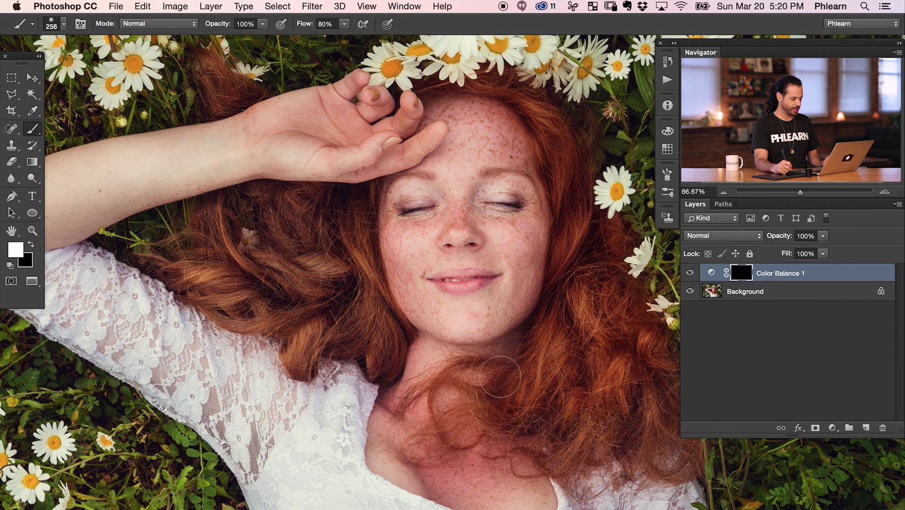
Paint white on the layer mask over the woman's hair on both sides of her face and above her arm
{"action": "mouse_move", "coordinate": [531, 387]}
{"action": "left_mouse_down"}
{"action": "mouse_move", "coordinate": [542, 471]}
{"action": "mouse_move", "coordinate": [623, 402]}
{"action": "mouse_move", "coordinate": [602, 418]}
{"action": "left_mouse_up"}
{"action": "scroll", "coordinate": [602, 418], "scroll_direction": "down", "scroll_amount": 3}
{"action": "scroll", "coordinate": [602, 418], "scroll_direction": "right", "scroll_amount": 3}
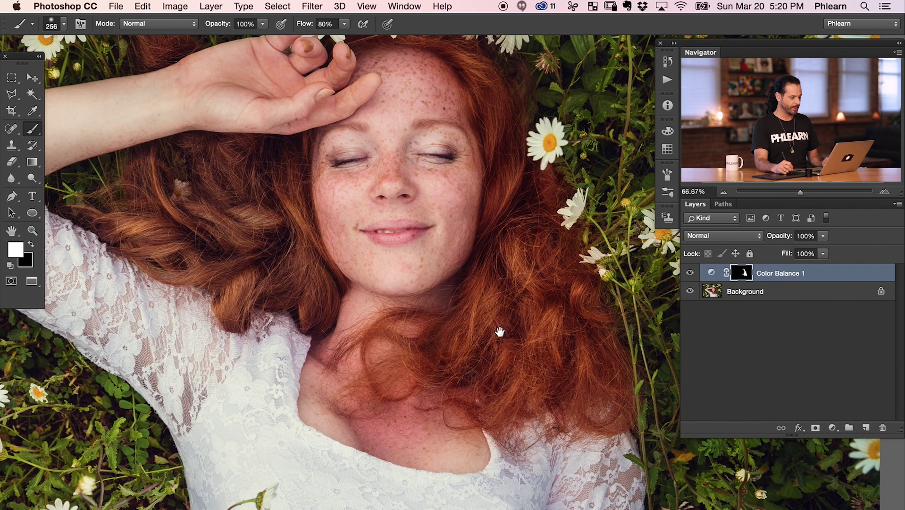
{"action": "scroll", "coordinate": [488, 325], "scroll_direction": "up", "scroll_amount": 3}
{"action": "scroll", "coordinate": [488, 325], "scroll_direction": "left", "scroll_amount": 3}
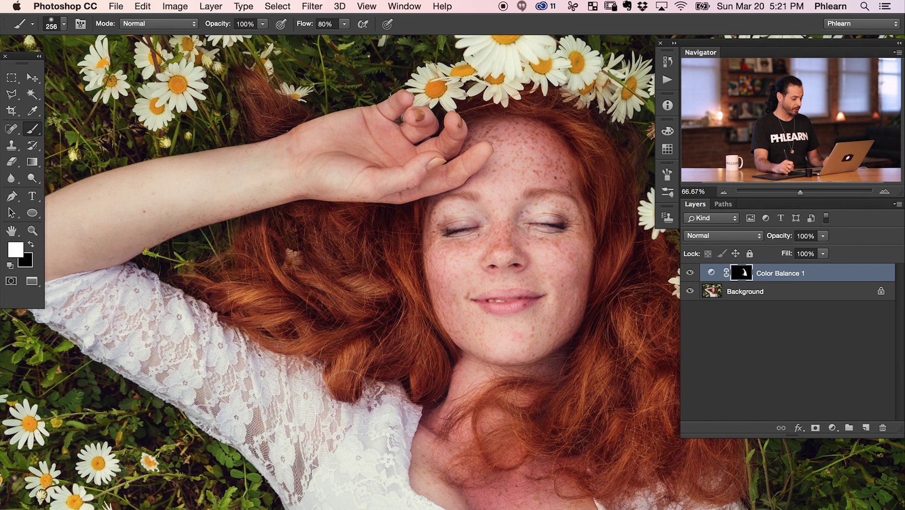
{"action": "mouse_move", "coordinate": [276, 96]}
{"action": "left_mouse_down"}
{"action": "mouse_move", "coordinate": [260, 105]}
{"action": "mouse_move", "coordinate": [274, 114]}
{"action": "mouse_move", "coordinate": [263, 114]}
{"action": "left_mouse_up"}
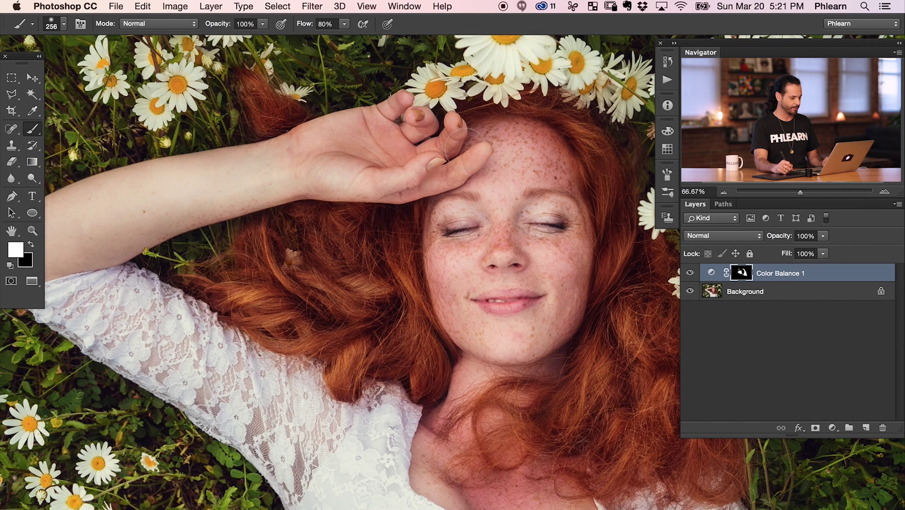
Paint the eyebrows into the mask with a size 87 brush at 30% opacity and 100% flow
{"action": "key", "text": "super+plus"}
{"action": "key", "text": "super+plus"}
{"action": "scroll", "coordinate": [414, 242], "scroll_direction": "up", "scroll_amount": 5}
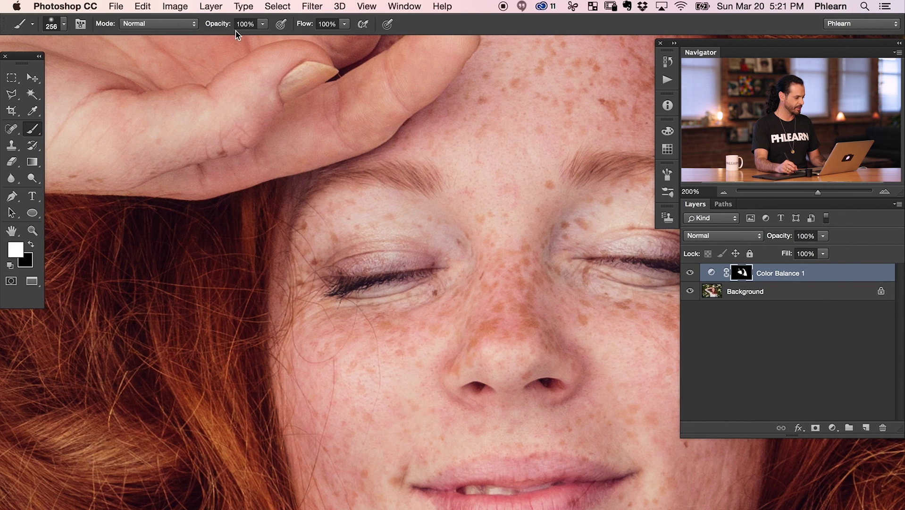
{"action": "mouse_move", "coordinate": [384, 186]}
{"action": "left_mouse_down"}
{"action": "mouse_move", "coordinate": [388, 176]}
{"action": "mouse_move", "coordinate": [416, 182]}
{"action": "mouse_move", "coordinate": [372, 192]}
{"action": "mouse_move", "coordinate": [410, 182]}
{"action": "mouse_move", "coordinate": [467, 198]}
{"action": "left_mouse_up"}
{"action": "scroll", "coordinate": [467, 198], "scroll_direction": "right", "scroll_amount": 10}
{"action": "left_click_drag", "start_coordinate": [410, 178], "coordinate": [399, 178]}
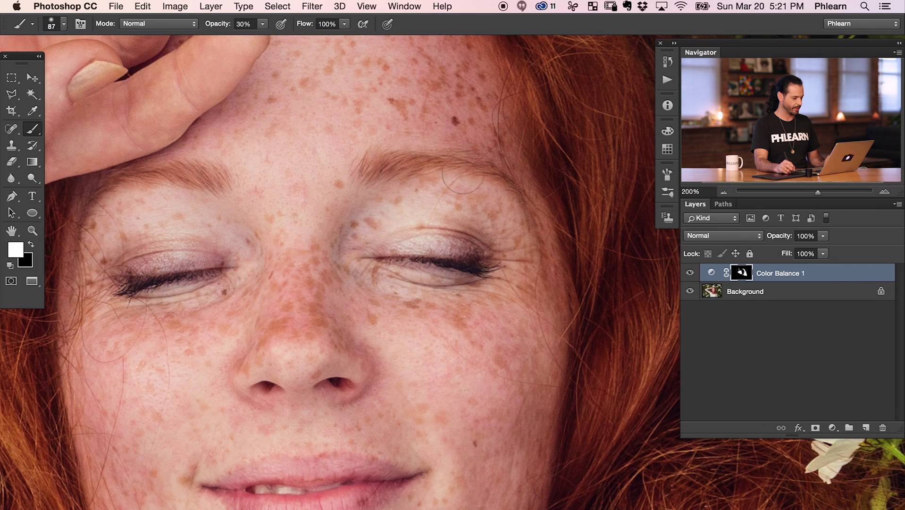
Examine the whole portrait with and without the Color Balance layer to compare the hair color
{"action": "key", "text": "super+minus"}
{"action": "key", "text": "super+minus"}
{"action": "key", "text": "super+minus"}
{"action": "key", "text": "super+equal"}
{"action": "left_click_drag", "start_coordinate": [453, 474], "coordinate": [468, 399]}
{"action": "left_click_drag", "start_coordinate": [515, 330], "coordinate": [532, 383]}
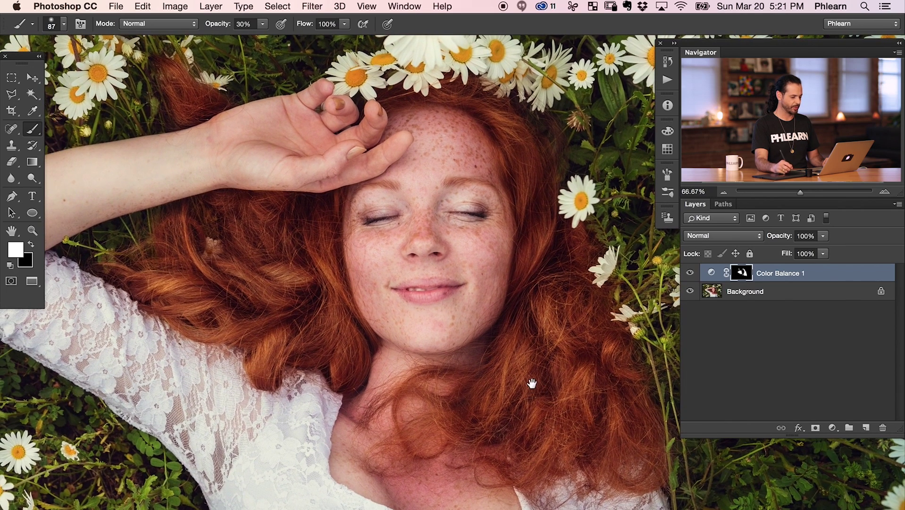
{"action": "left_click", "coordinate": [691, 275]}
{"action": "left_click", "coordinate": [690, 275]}
{"action": "left_click", "coordinate": [694, 277]}
{"action": "left_click", "coordinate": [694, 276]}
{"action": "left_click", "coordinate": [693, 276]}
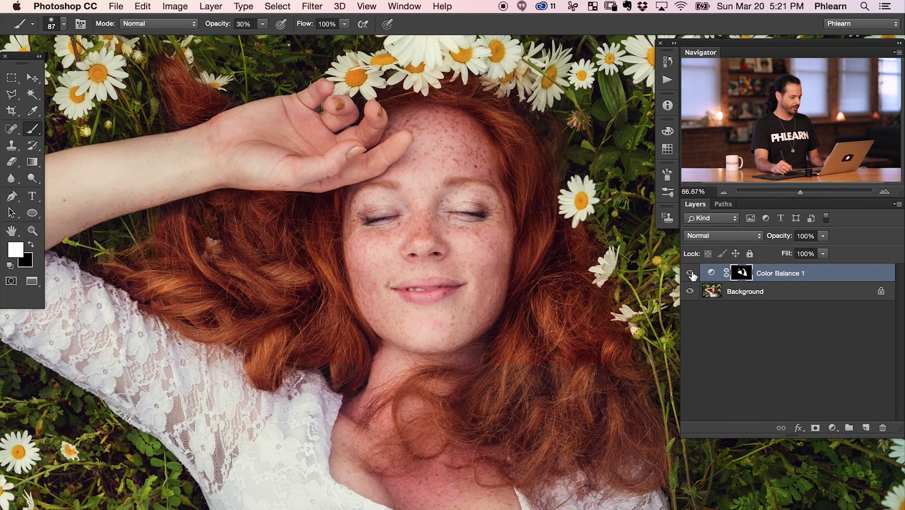
Set the Color Balance midtones to Cyan-Red +50 and Yellow-Blue -13, and compare the portrait with and without the layer
{"action": "double_click", "coordinate": [712, 273]}
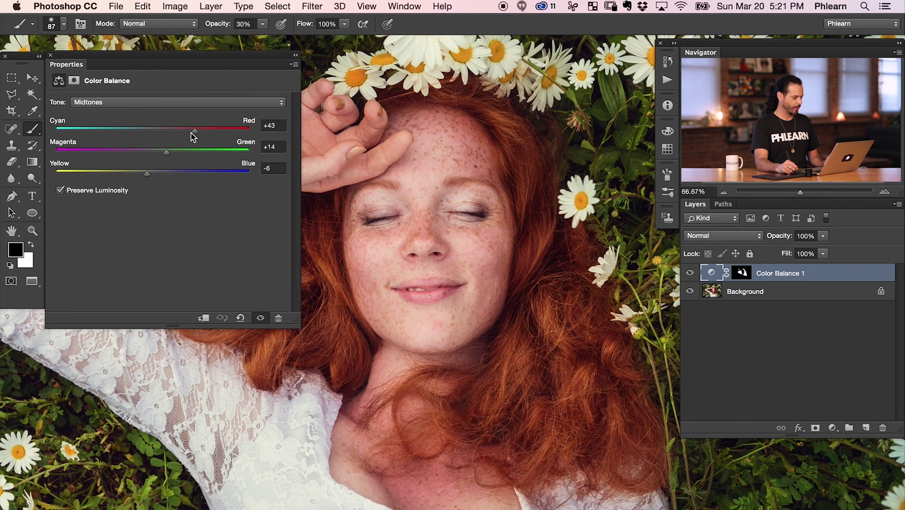
{"action": "left_click_drag", "start_coordinate": [198, 130], "coordinate": [201, 131]}
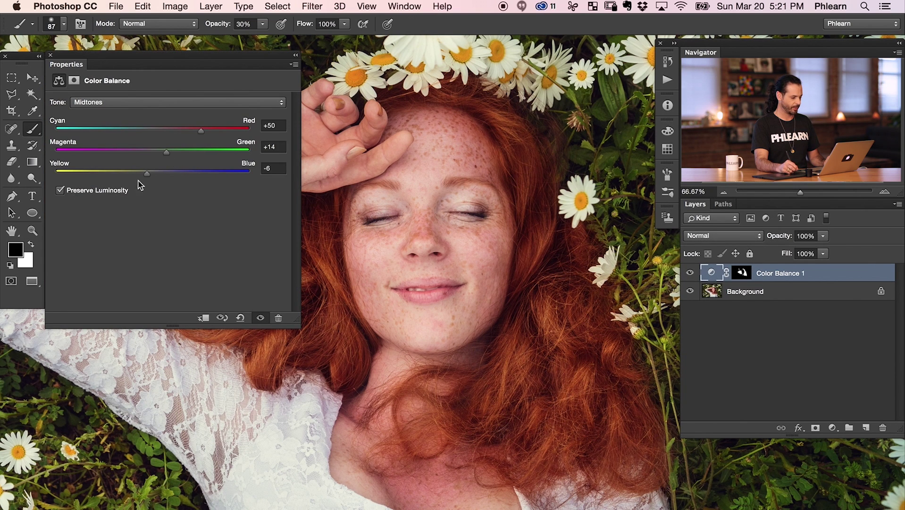
{"action": "left_click_drag", "start_coordinate": [146, 179], "coordinate": [140, 178]}
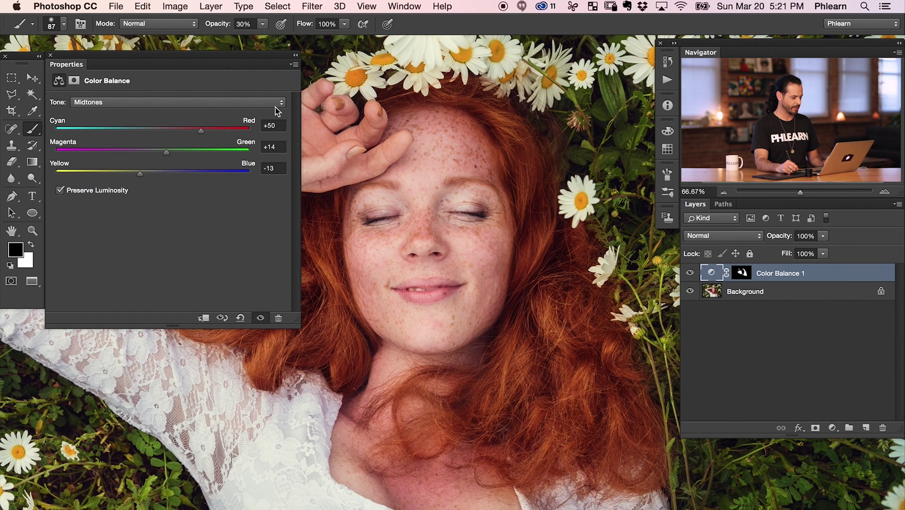
{"action": "left_click", "coordinate": [51, 56]}
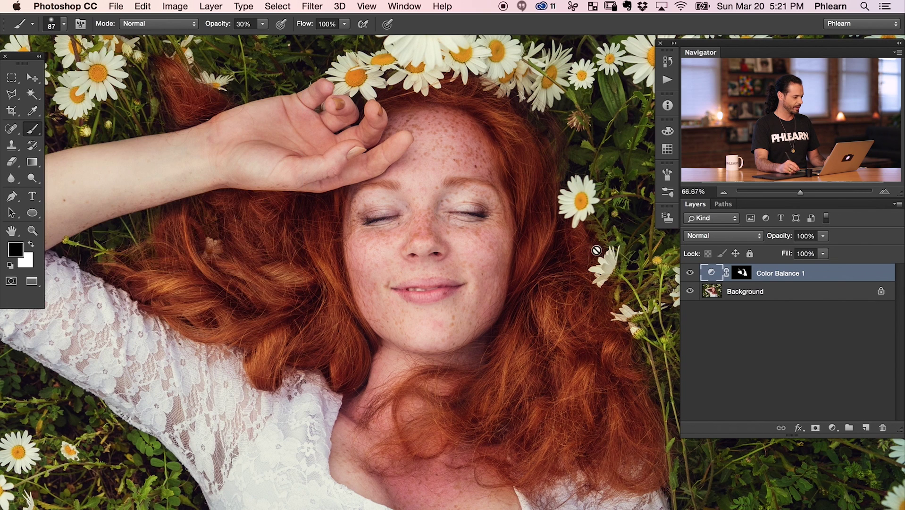
{"action": "left_click", "coordinate": [690, 273]}
{"action": "left_click", "coordinate": [689, 273]}
{"action": "left_click", "coordinate": [689, 274]}
{"action": "left_click", "coordinate": [690, 273]}
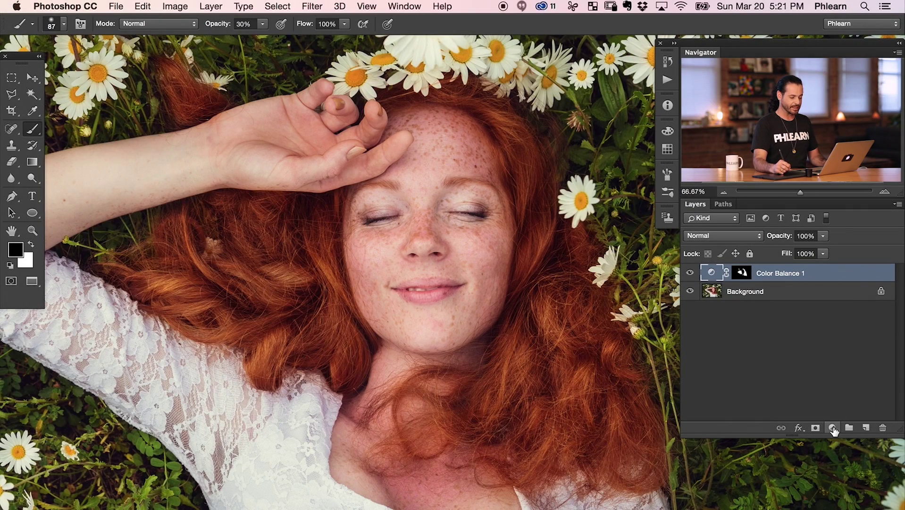
Add a Solid Color fill layer in bright green 2ee221 above the Color Balance layer
{"action": "left_click", "coordinate": [833, 427]}
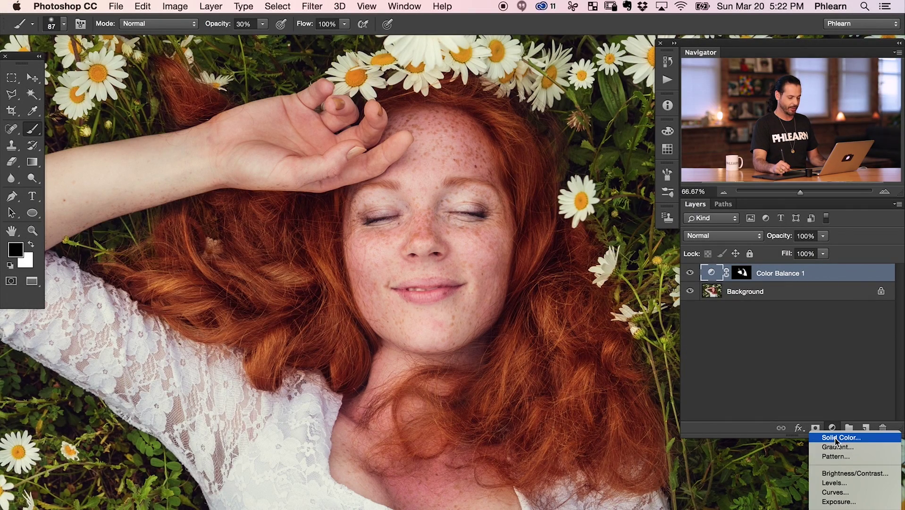
{"action": "left_click", "coordinate": [840, 437]}
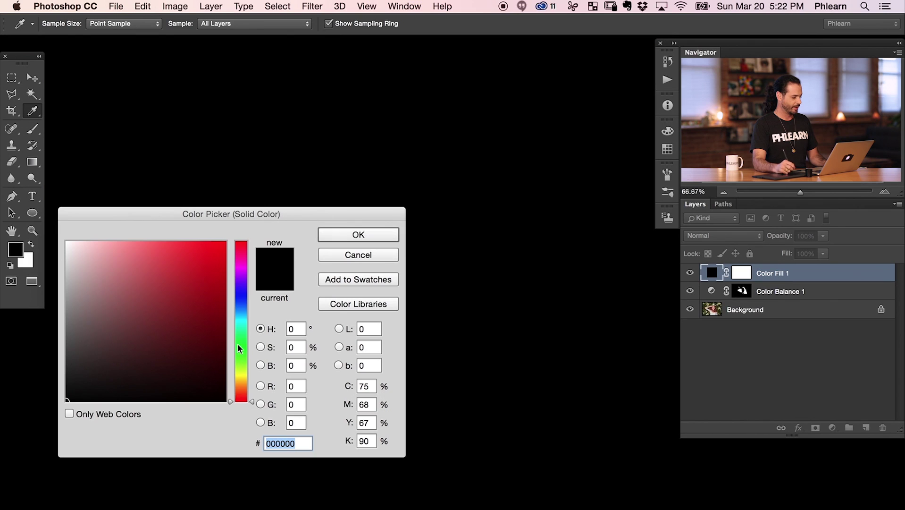
{"action": "left_click", "coordinate": [241, 348]}
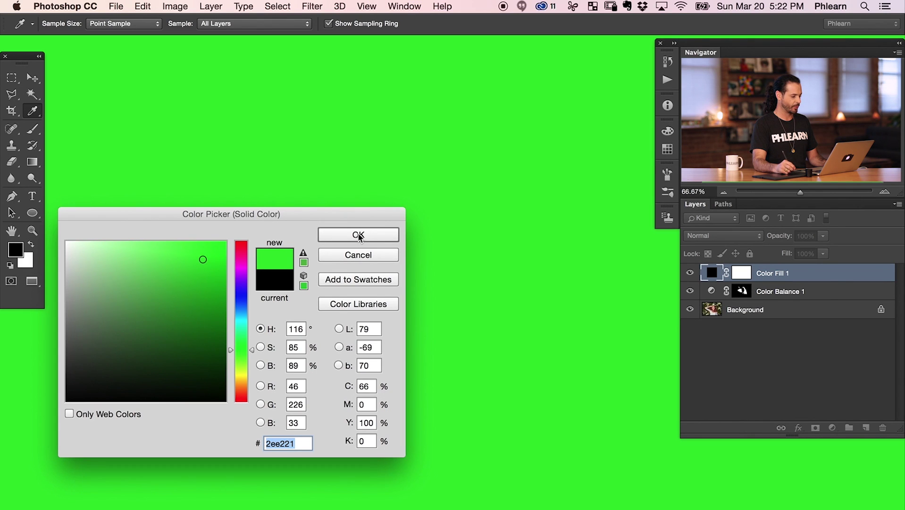
{"action": "left_click", "coordinate": [366, 235]}
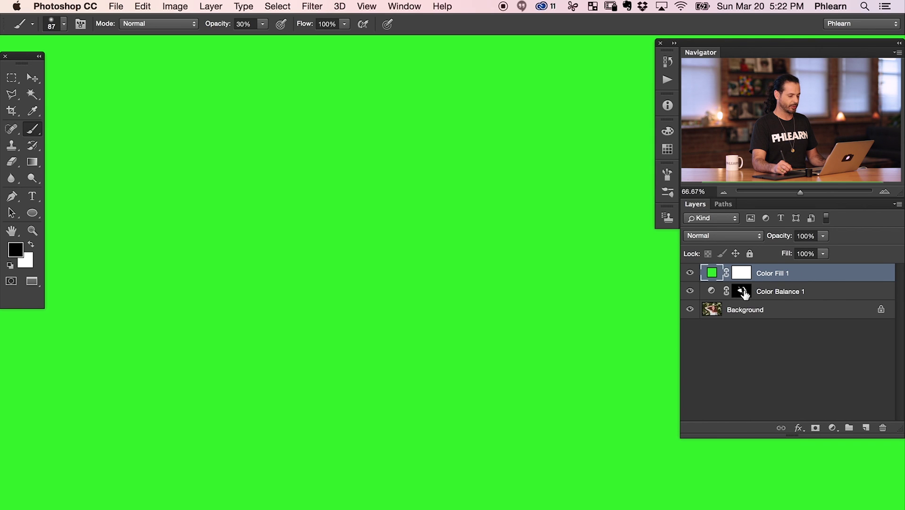
Replace the fill layer's mask with a copy of the Color Balance hair mask, and check the green with the layer off and on
{"action": "left_click_drag", "start_coordinate": [742, 292], "coordinate": [741, 279]}
{"action": "key", "text": "x"}
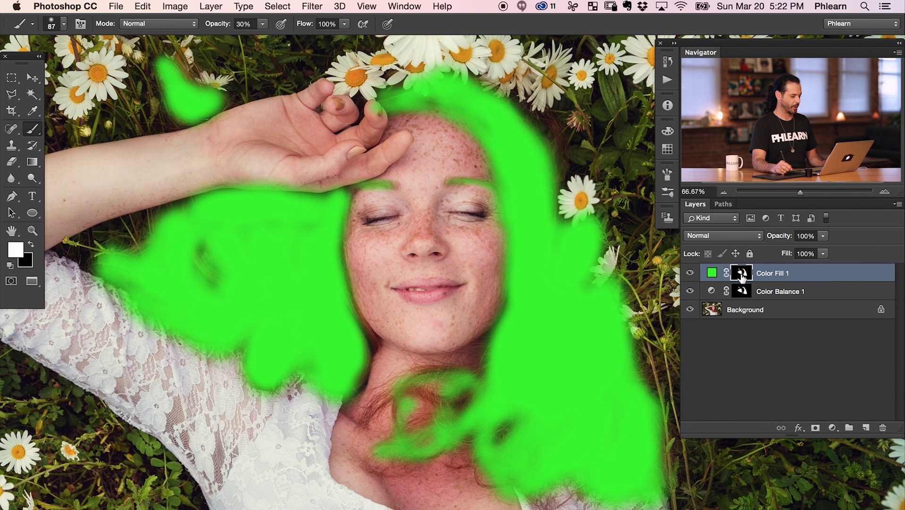
{"action": "left_click", "coordinate": [690, 273]}
{"action": "left_click", "coordinate": [689, 273]}
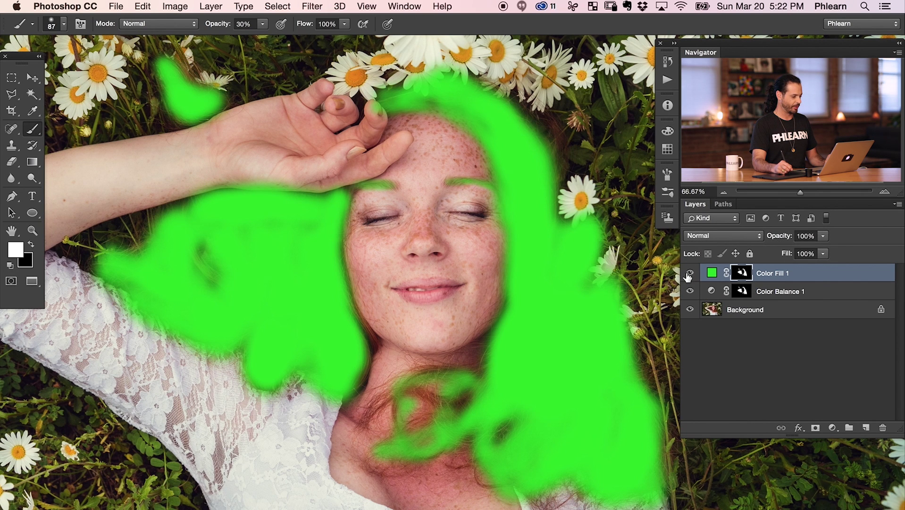
Set the fill layer's blend mode to Vivid Light, and compare the hair with and without it
{"action": "left_click", "coordinate": [708, 236]}
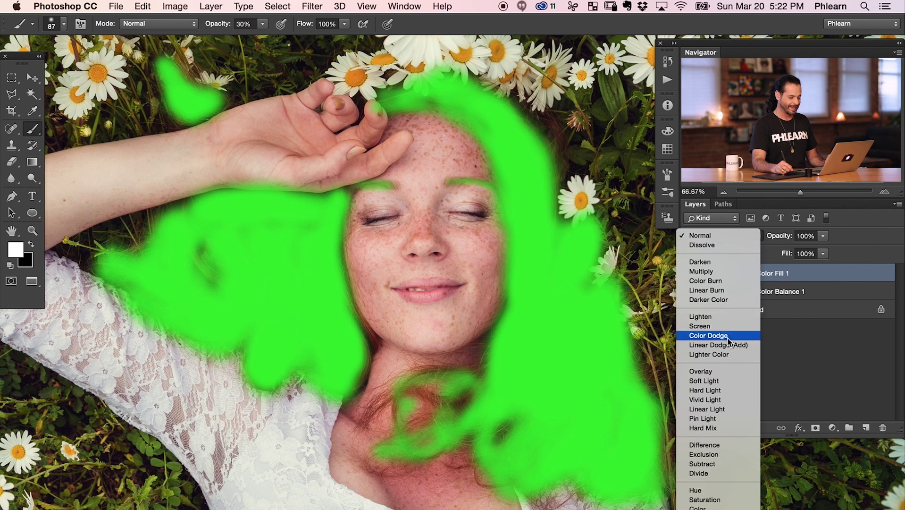
{"action": "left_click", "coordinate": [735, 399]}
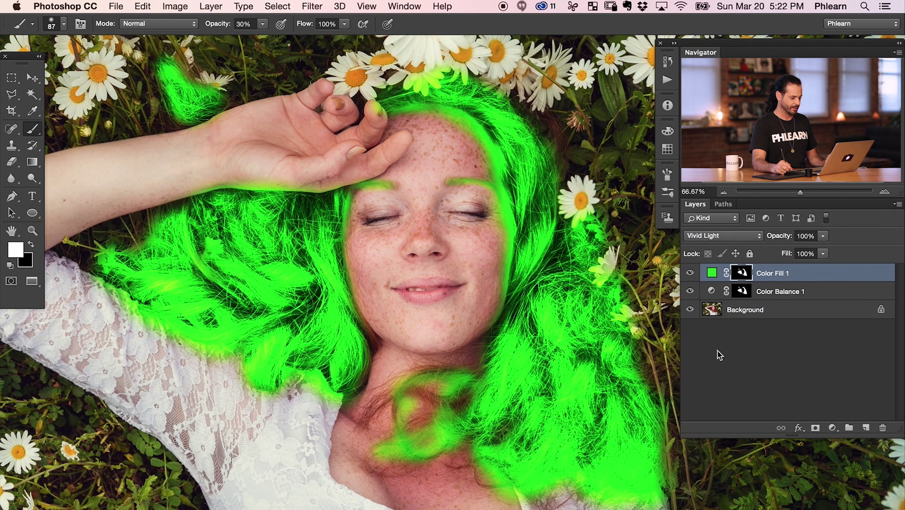
{"action": "left_click", "coordinate": [690, 273]}
{"action": "left_click", "coordinate": [690, 272]}
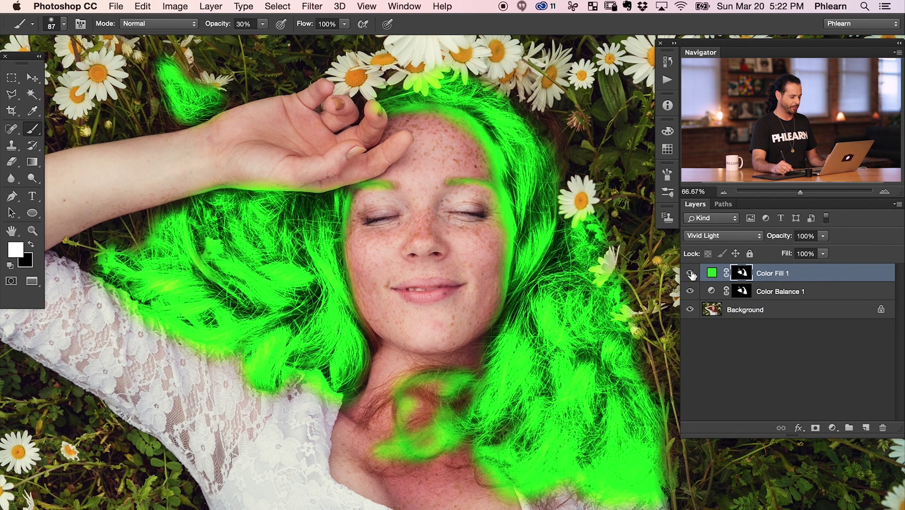
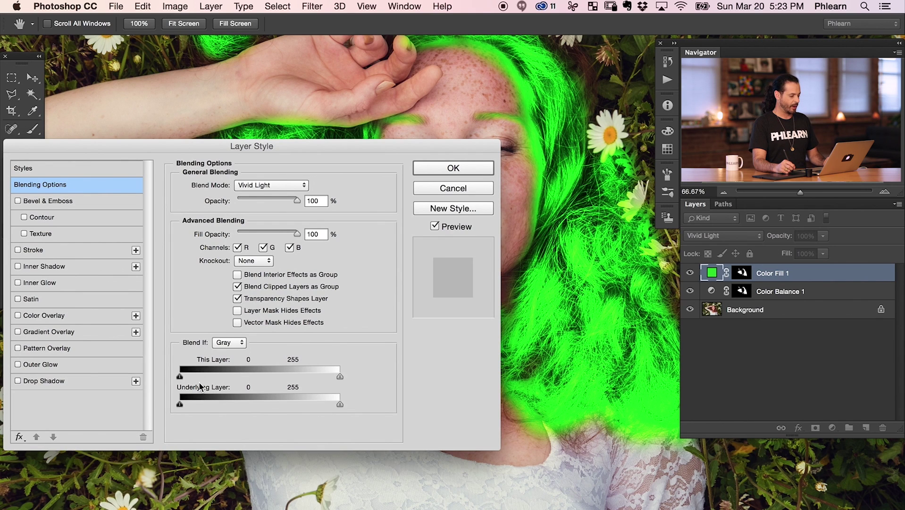
Split the fill layer's Blend If black point for the underlying layer to 47 / 255, and compare the portrait with and without the layer
{"action": "key", "text": "alt"}
{"action": "left_click_drag", "start_coordinate": [182, 404], "coordinate": [185, 404]}
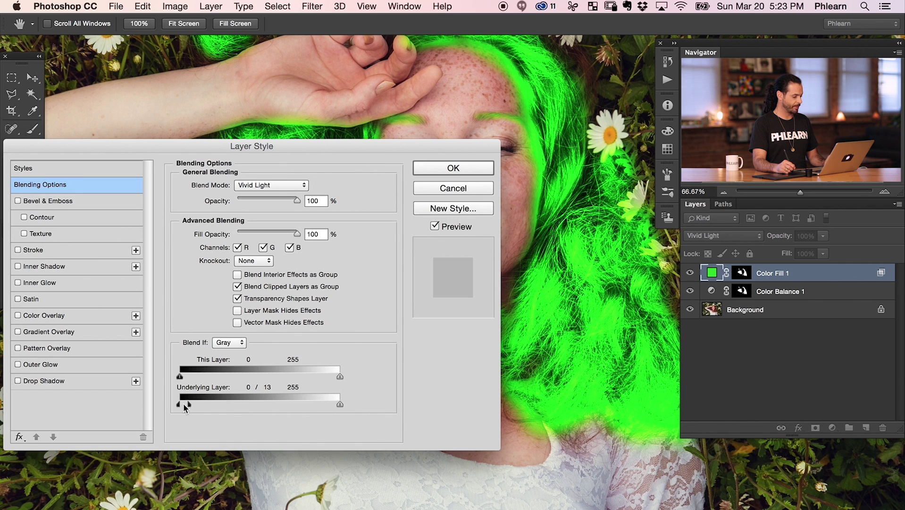
{"action": "left_click_drag", "start_coordinate": [189, 404], "coordinate": [293, 403]}
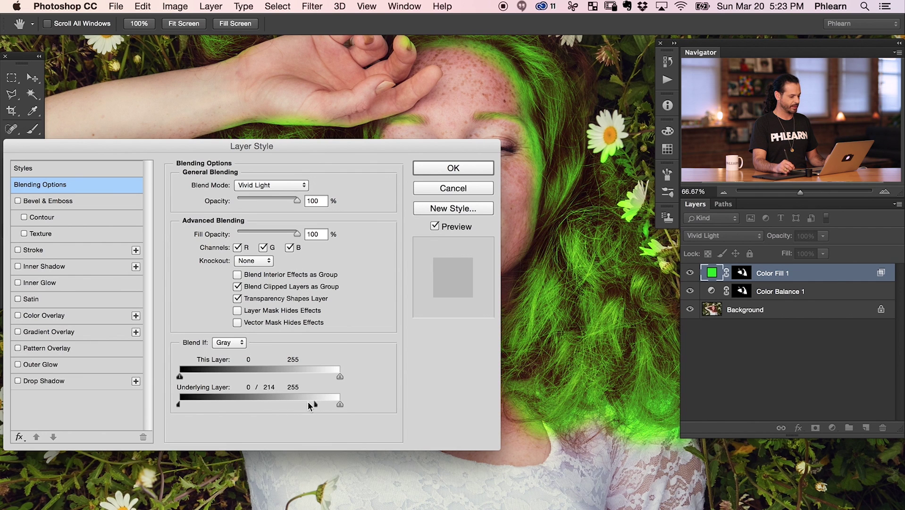
{"action": "left_click_drag", "start_coordinate": [316, 404], "coordinate": [367, 395]}
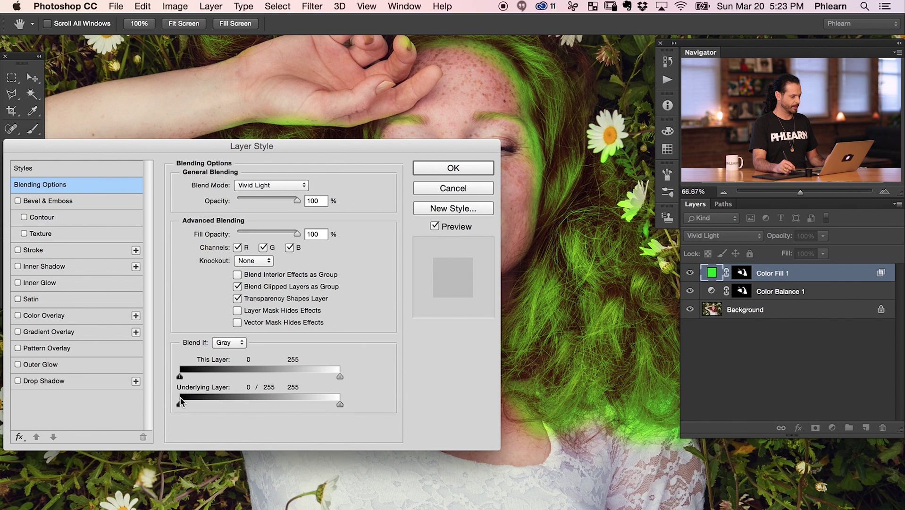
{"action": "left_click_drag", "start_coordinate": [189, 402], "coordinate": [209, 398]}
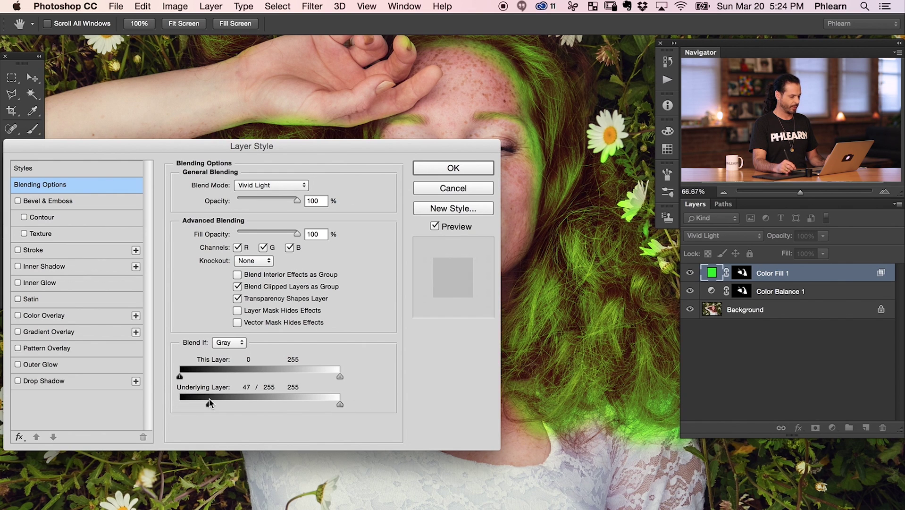
{"action": "left_click", "coordinate": [454, 169]}
{"action": "mouse_move", "coordinate": [497, 360]}
{"action": "left_mouse_down"}
{"action": "mouse_move", "coordinate": [455, 392]}
{"action": "mouse_move", "coordinate": [444, 414]}
{"action": "left_mouse_up"}
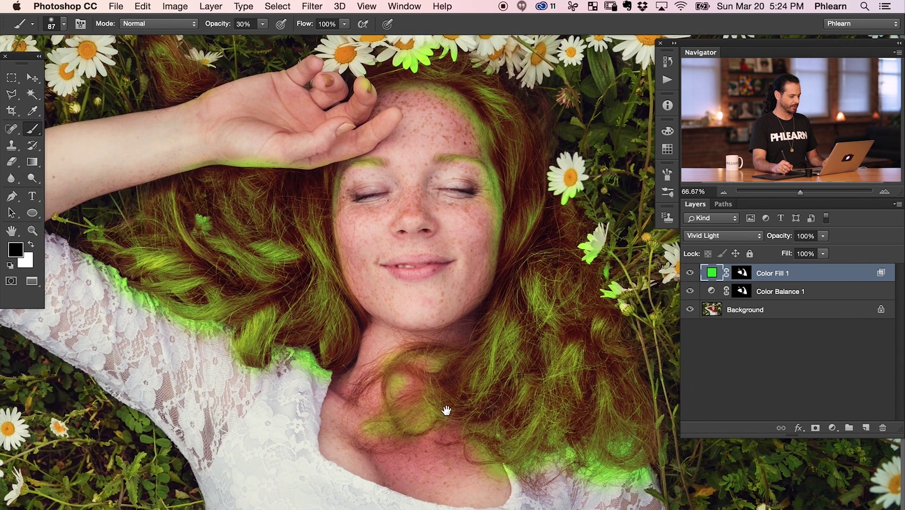
{"action": "left_click", "coordinate": [689, 273]}
{"action": "left_click", "coordinate": [689, 273]}
{"action": "left_click", "coordinate": [689, 273]}
{"action": "left_click", "coordinate": [690, 273]}
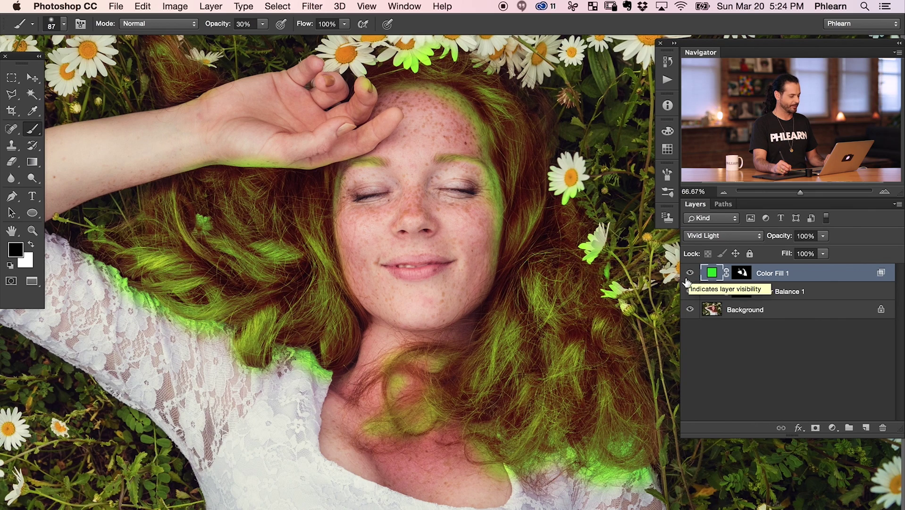
{"action": "left_click_drag", "start_coordinate": [492, 375], "coordinate": [513, 366]}
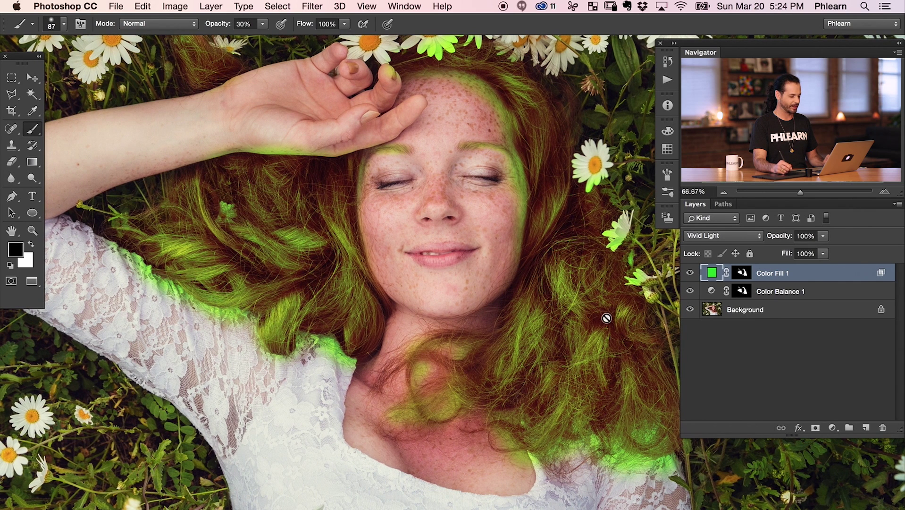
Reopen the fill layer's color and shift its hue to an orange of 42°
{"action": "double_click", "coordinate": [710, 272]}
{"action": "left_click_drag", "start_coordinate": [299, 218], "coordinate": [293, 229]}
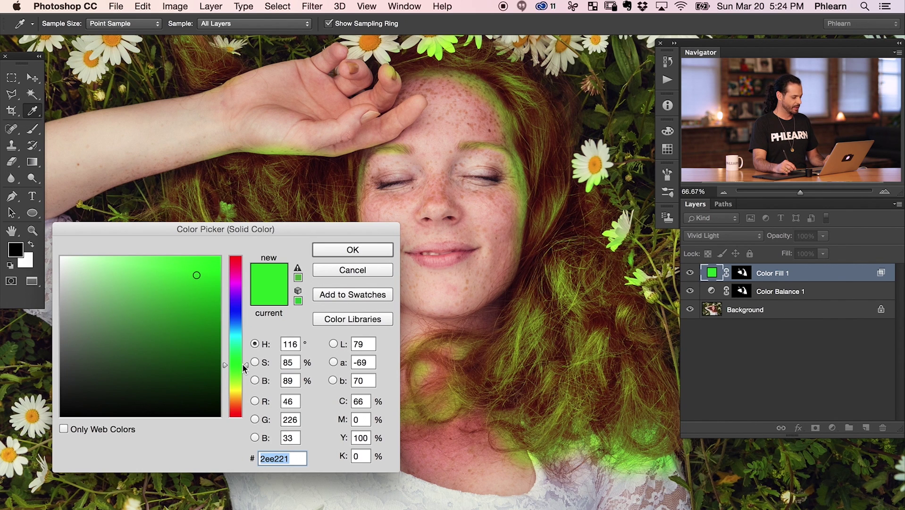
{"action": "left_click_drag", "start_coordinate": [243, 368], "coordinate": [248, 398]}
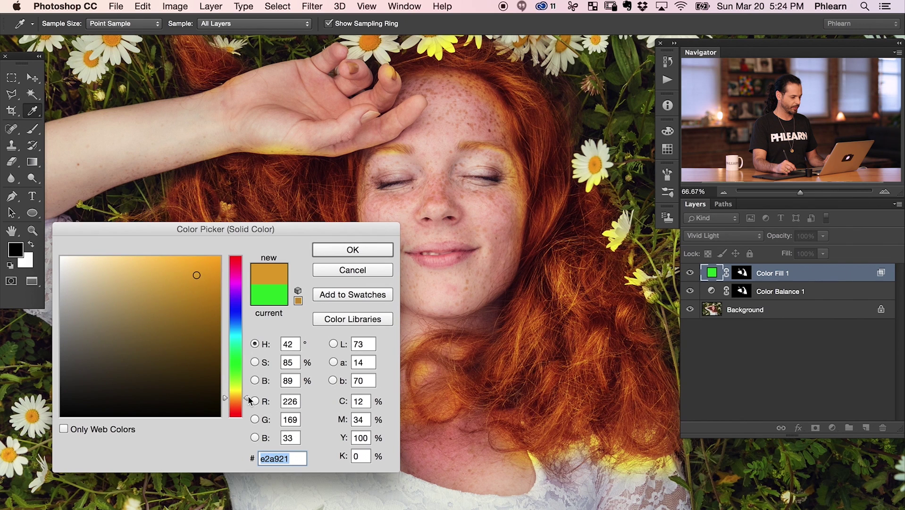
Try brown shades of varying brightness for the fill at hue 42°, including cea542, 806a34, 302815 and b4881e
{"action": "left_click", "coordinate": [169, 287]}
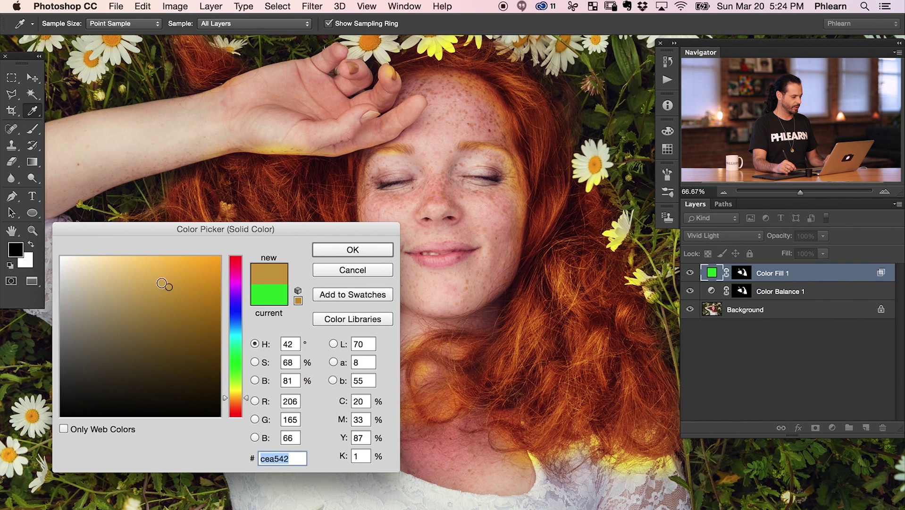
{"action": "left_click", "coordinate": [154, 333]}
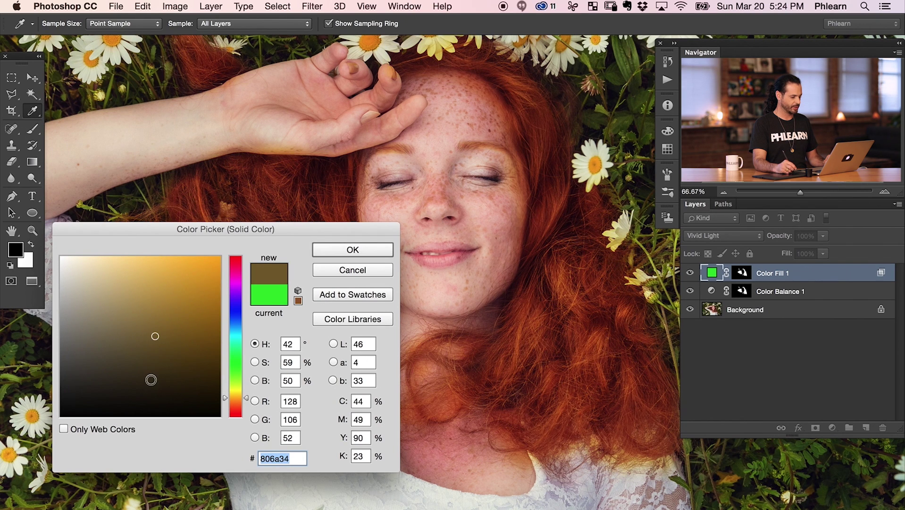
{"action": "left_click", "coordinate": [152, 380]}
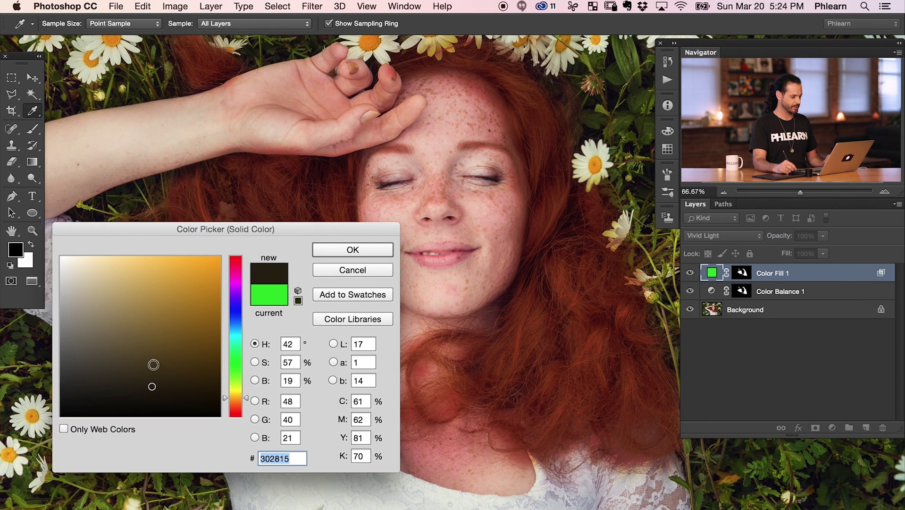
{"action": "left_click", "coordinate": [155, 352]}
{"action": "left_click", "coordinate": [155, 342]}
{"action": "left_click", "coordinate": [156, 328]}
{"action": "left_click", "coordinate": [161, 311]}
{"action": "left_click", "coordinate": [192, 302]}
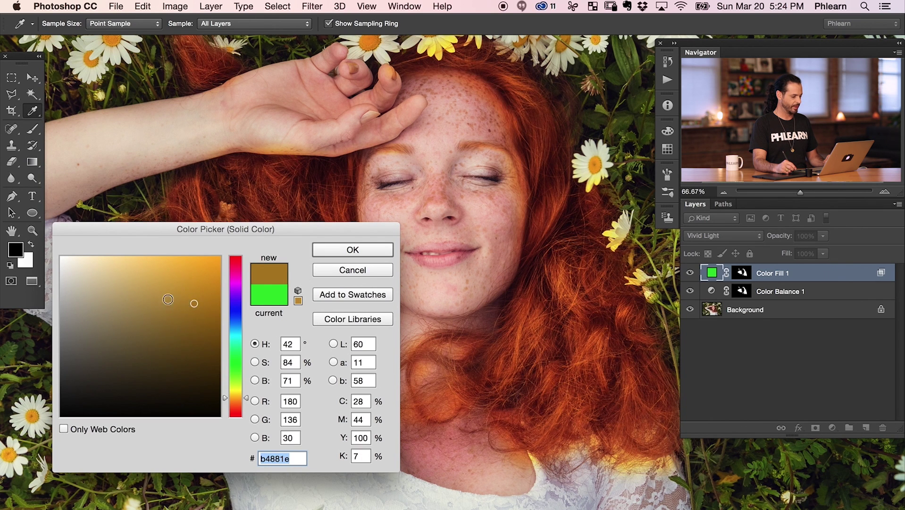
Try less saturated tan shades for the fill, such as b39f70, a99564 and a39269
{"action": "left_click", "coordinate": [139, 300]}
{"action": "left_click", "coordinate": [121, 299]}
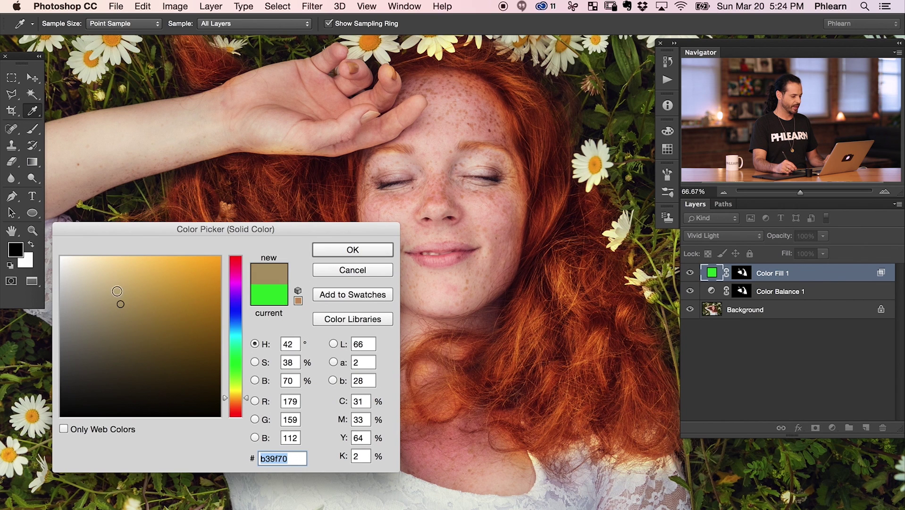
{"action": "left_click", "coordinate": [122, 289]}
{"action": "mouse_move", "coordinate": [122, 289]}
{"action": "left_mouse_down"}
{"action": "mouse_move", "coordinate": [155, 298]}
{"action": "mouse_move", "coordinate": [152, 309]}
{"action": "mouse_move", "coordinate": [125, 310]}
{"action": "left_mouse_up"}
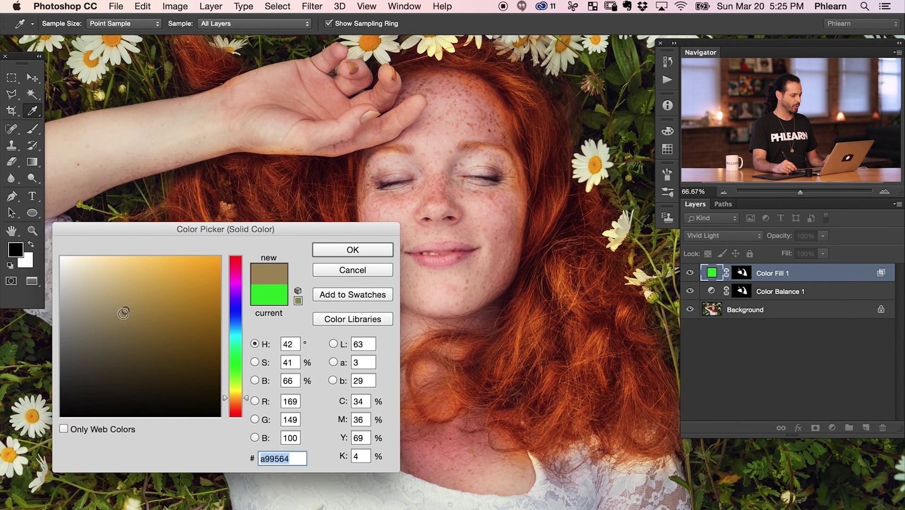
{"action": "left_click", "coordinate": [117, 313]}
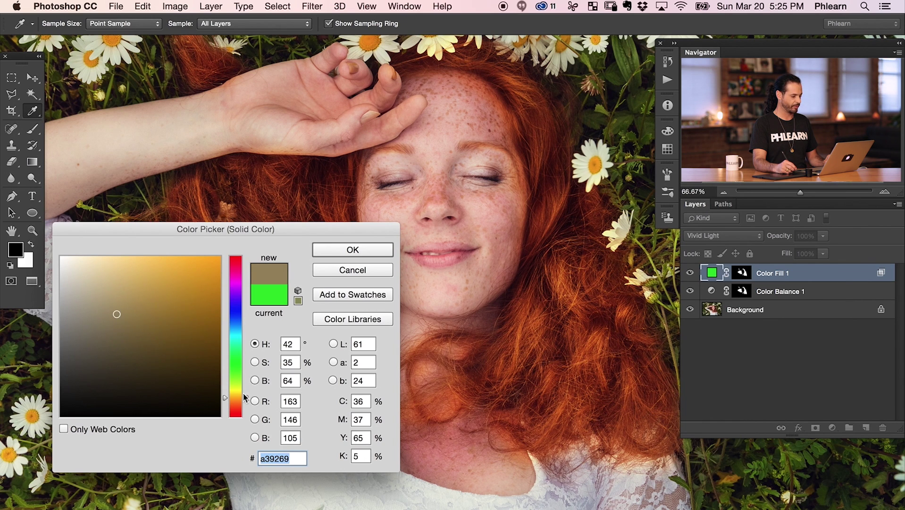
Set the fill color to a muted olive 97976d with hue 61°, and return to the Brush tool
{"action": "mouse_move", "coordinate": [245, 397]}
{"action": "left_mouse_down"}
{"action": "mouse_move", "coordinate": [250, 377]}
{"action": "mouse_move", "coordinate": [247, 387]}
{"action": "left_mouse_up"}
{"action": "left_click", "coordinate": [100, 315]}
{"action": "left_click_drag", "start_coordinate": [100, 316], "coordinate": [104, 321]}
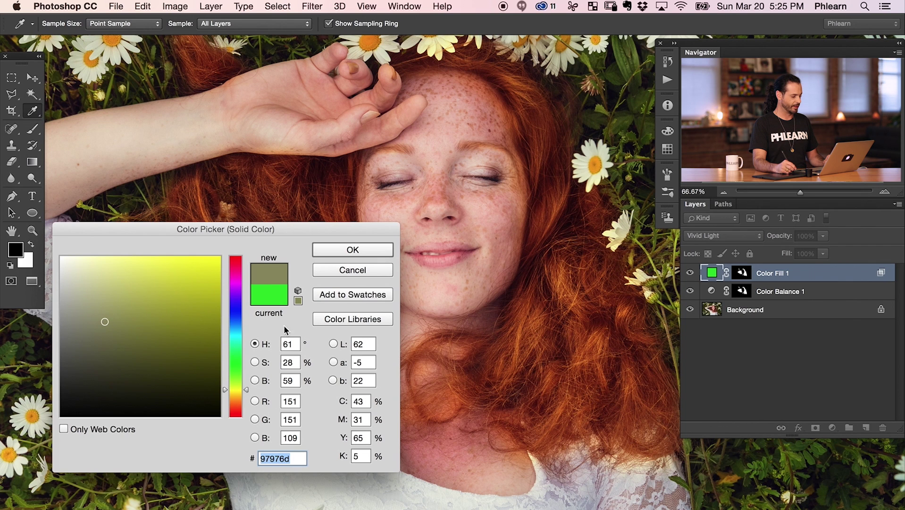
{"action": "left_click", "coordinate": [353, 250]}
{"action": "key", "text": "b"}
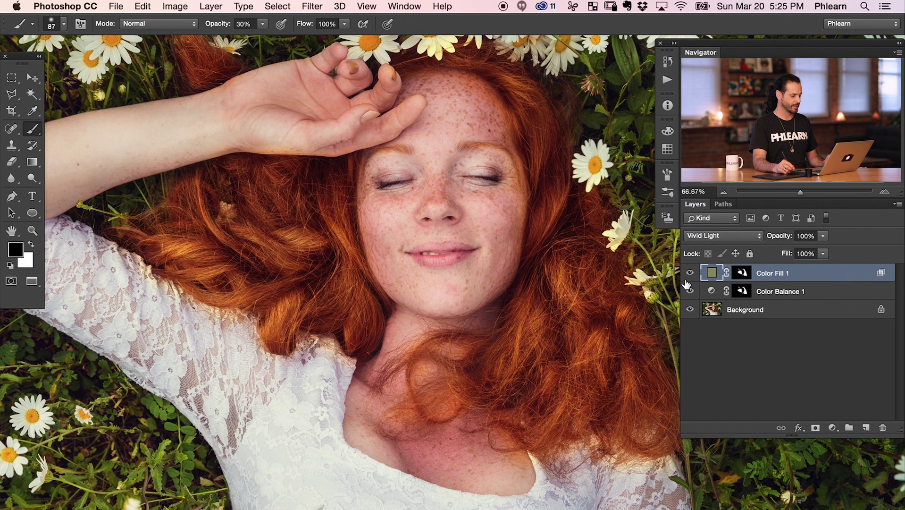
Compare the portrait with and without the fill layer, and lower the layer's opacity to 70%
{"action": "left_click", "coordinate": [689, 273]}
{"action": "left_click", "coordinate": [690, 274]}
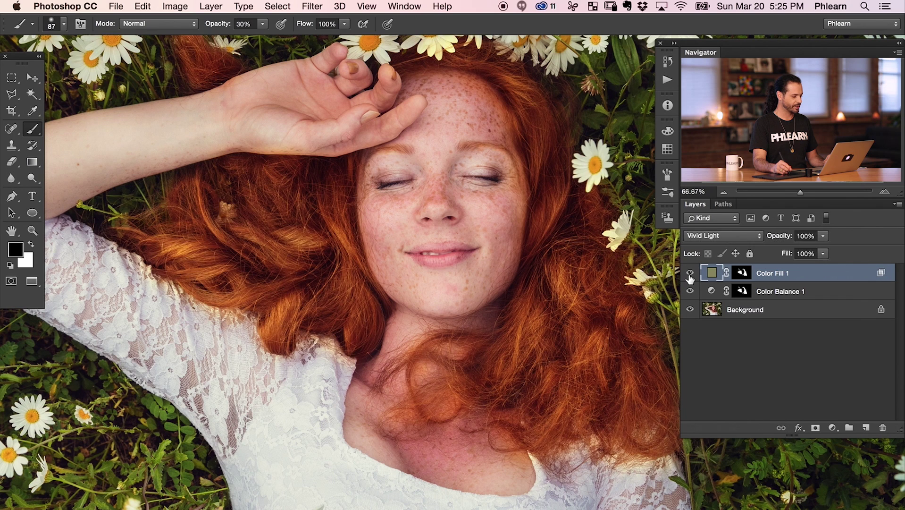
{"action": "left_click", "coordinate": [690, 274]}
{"action": "left_click", "coordinate": [690, 274]}
{"action": "left_click", "coordinate": [689, 273]}
{"action": "left_click", "coordinate": [689, 273]}
{"action": "left_click", "coordinate": [689, 273]}
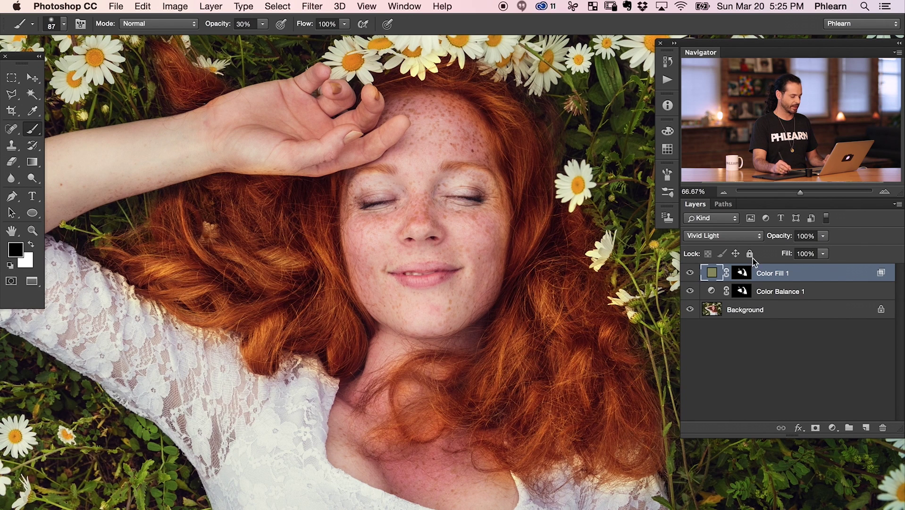
{"action": "left_click_drag", "start_coordinate": [781, 236], "coordinate": [772, 236]}
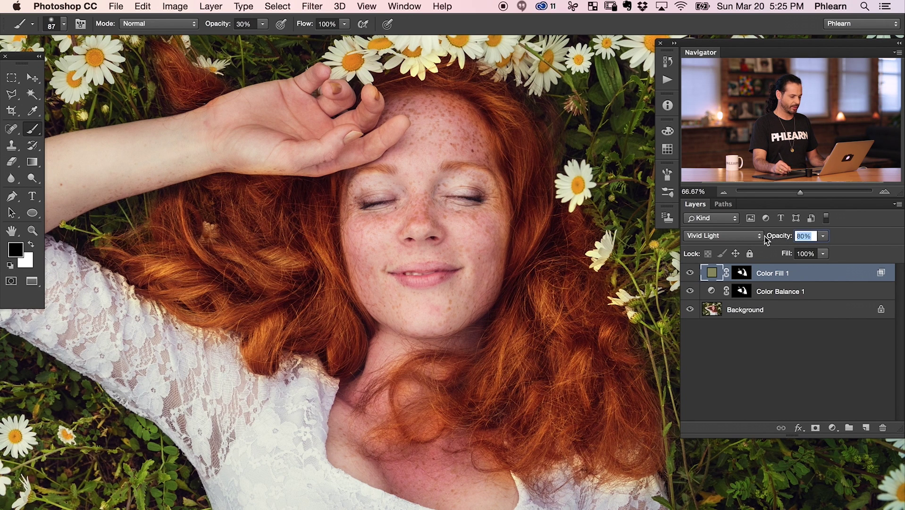
{"action": "left_click_drag", "start_coordinate": [760, 239], "coordinate": [760, 240]}
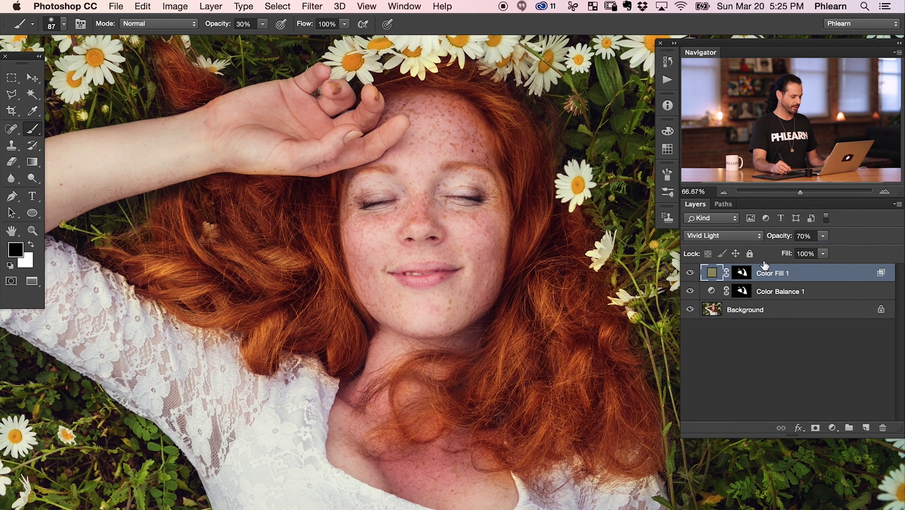
Paint black on the Color Fill mask along the hair's outer edges with a size 301 brush at 100% opacity, and check the layer's effect
{"action": "left_click", "coordinate": [743, 274]}
{"action": "key", "text": "x"}
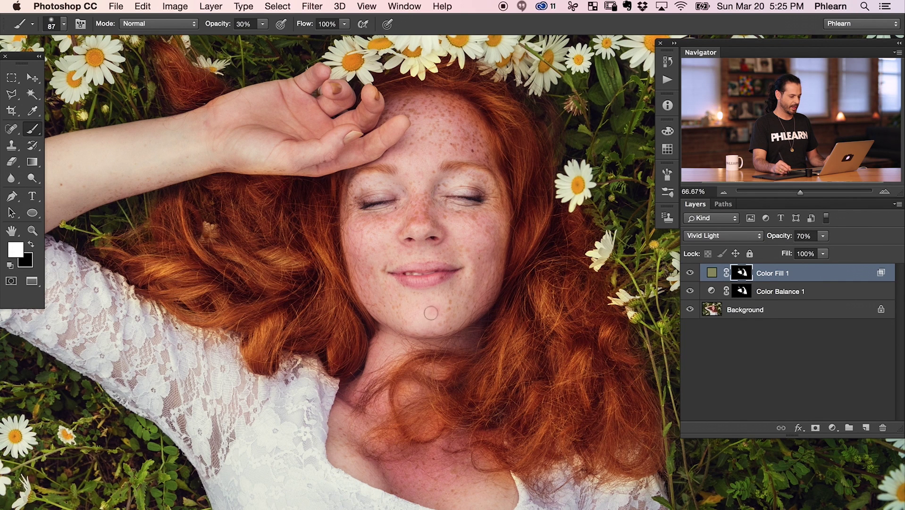
{"action": "key", "text": "x"}
{"action": "left_click_drag", "start_coordinate": [283, 380], "coordinate": [326, 380]}
{"action": "key", "text": "0"}
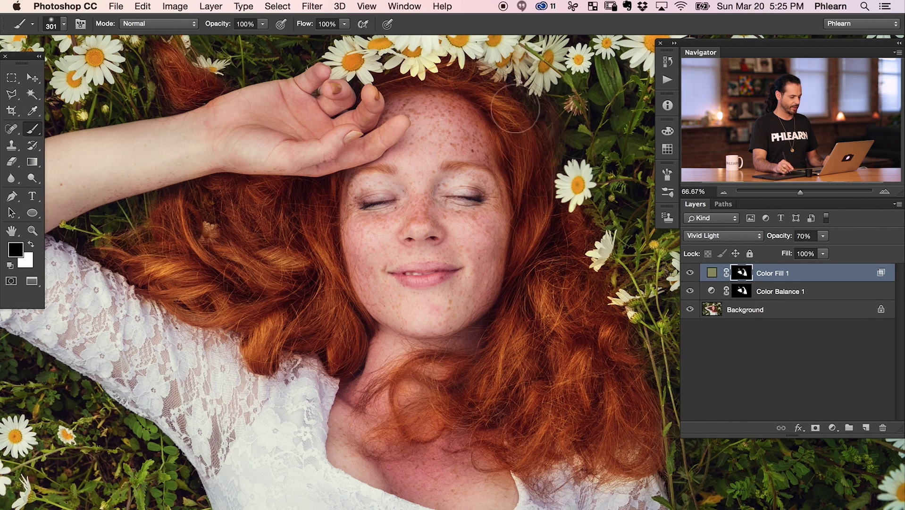
{"action": "left_click", "coordinate": [689, 274]}
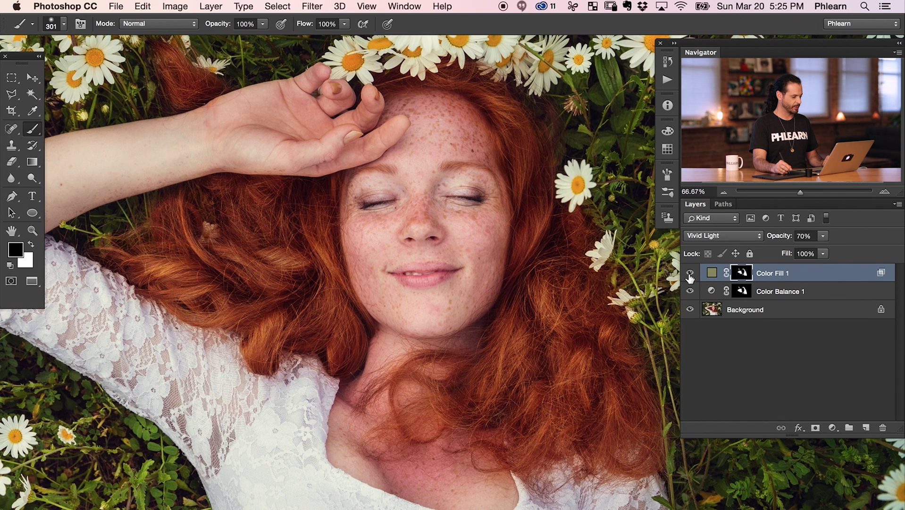
Raise the Color Fill layer's opacity to 91% and compare the portrait with and without the fill
{"action": "left_click", "coordinate": [689, 278]}
{"action": "left_click", "coordinate": [689, 278]}
{"action": "left_click", "coordinate": [688, 279]}
{"action": "left_click", "coordinate": [689, 274]}
{"action": "left_click_drag", "start_coordinate": [778, 240], "coordinate": [790, 239]}
{"action": "left_click", "coordinate": [688, 276]}
{"action": "left_click", "coordinate": [688, 278]}
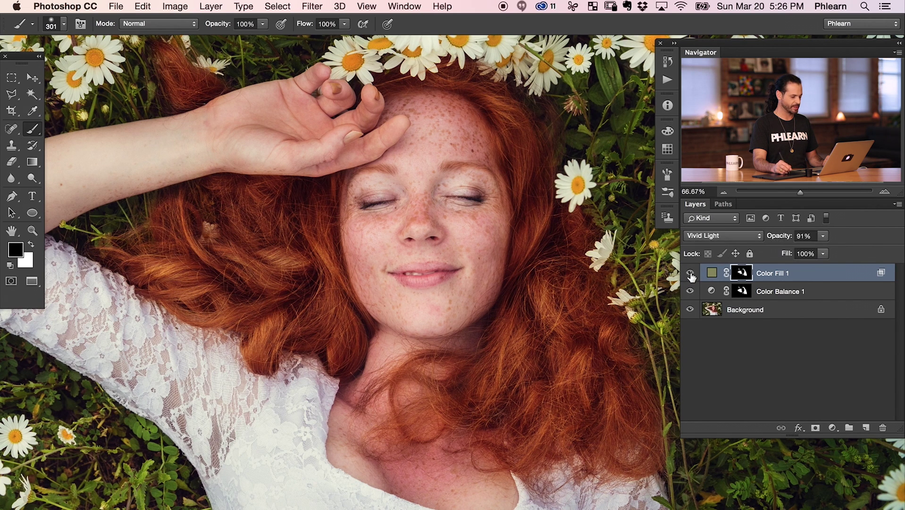
{"action": "left_click", "coordinate": [689, 278]}
{"action": "left_click", "coordinate": [690, 279]}
{"action": "left_click", "coordinate": [690, 278]}
{"action": "left_click", "coordinate": [690, 278]}
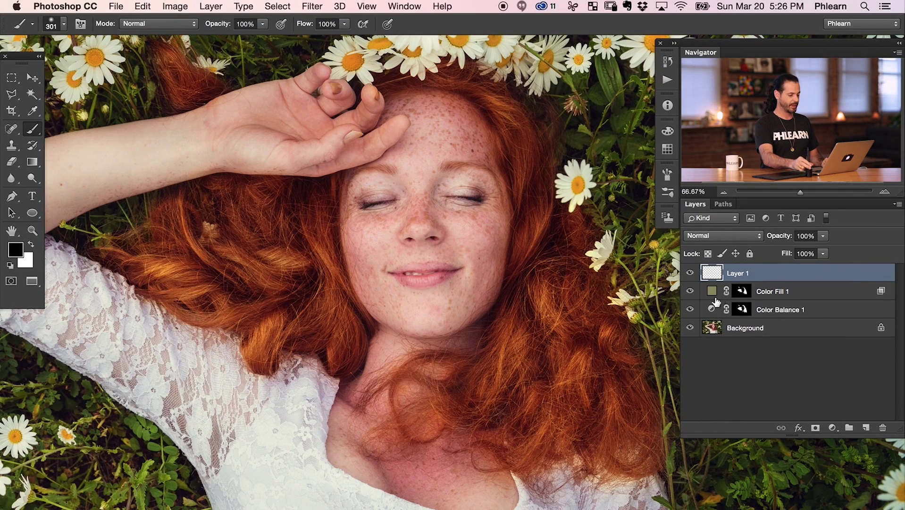
Set the empty layer above the Color Fill layer to the Soft Light blend mode
{"action": "left_click", "coordinate": [699, 236]}
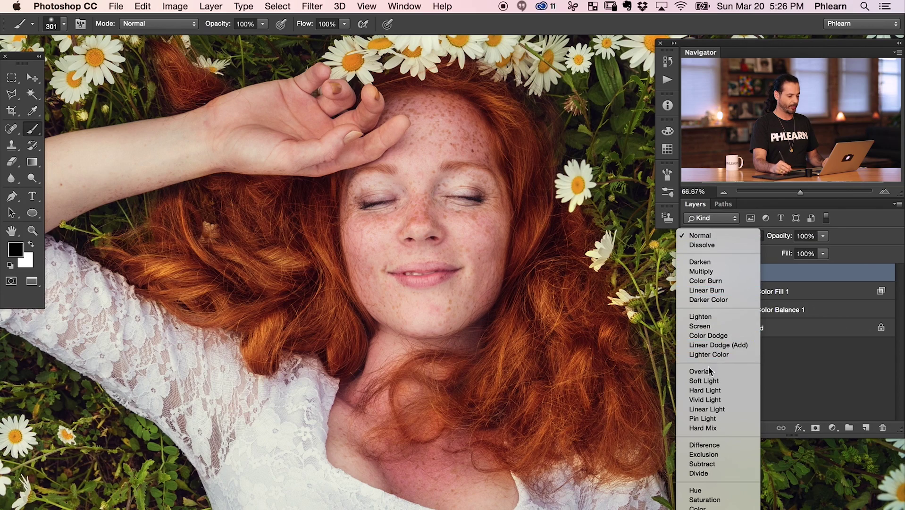
{"action": "left_click", "coordinate": [709, 385]}
{"action": "key", "text": "super+minus"}
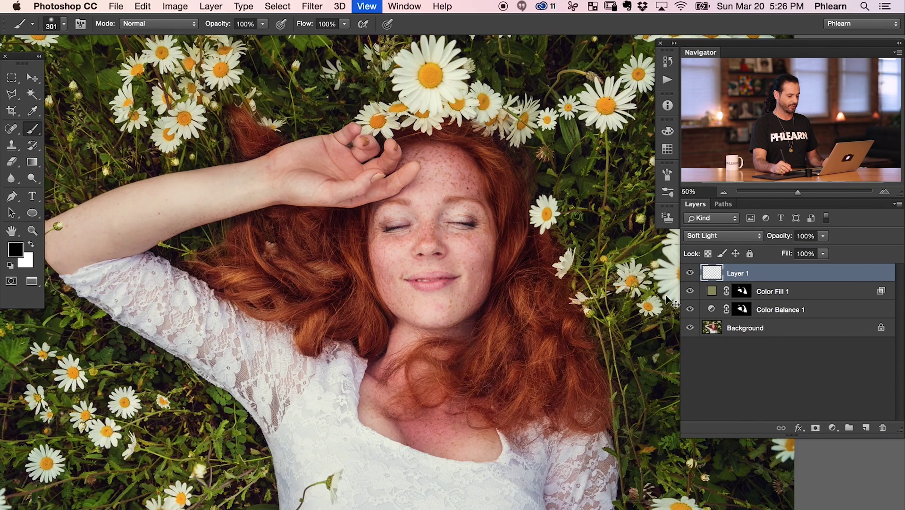
{"action": "left_click_drag", "start_coordinate": [389, 290], "coordinate": [348, 278]}
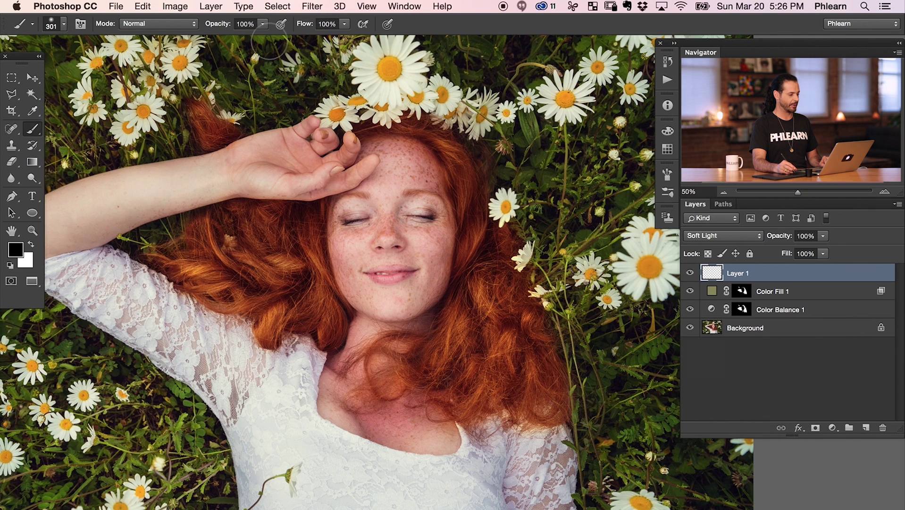
Add another empty layer at the top of the stack and set the brush flow to 10%
{"action": "key", "text": "super+shift+alt+n"}
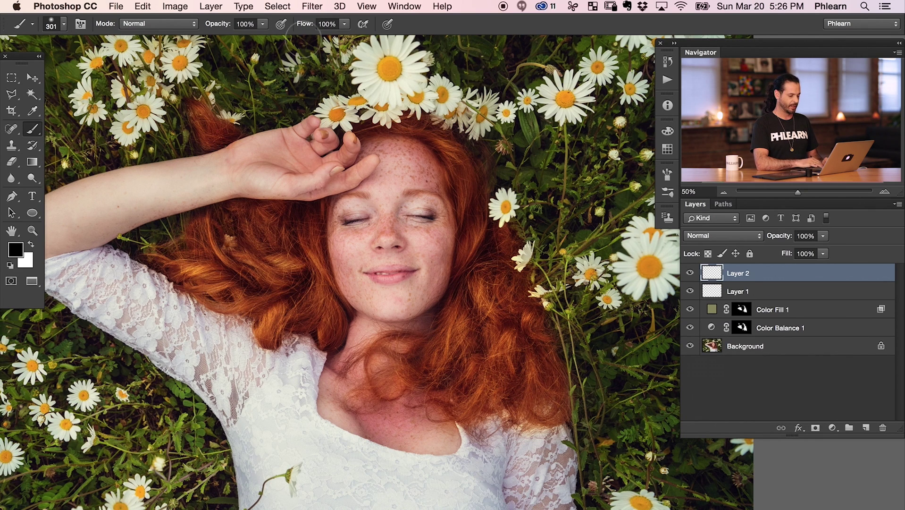
{"action": "key", "text": "shift+1"}
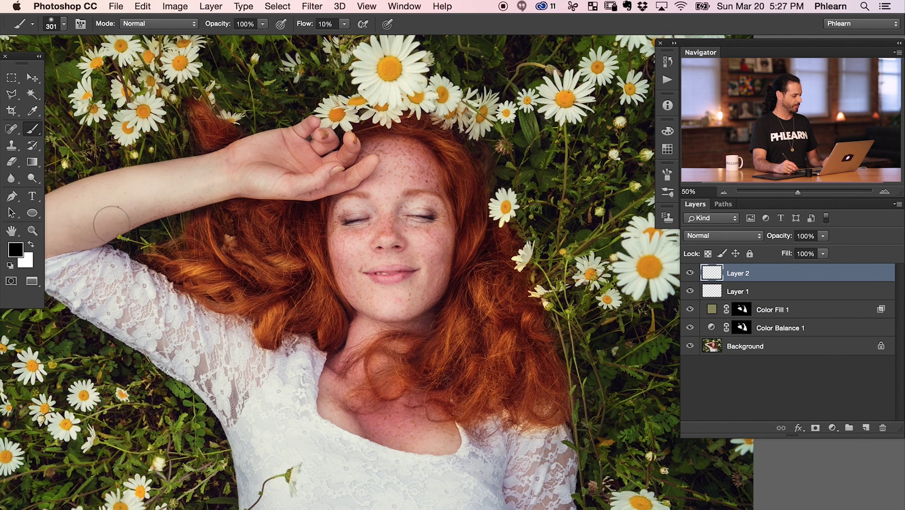
{"action": "left_click", "coordinate": [346, 24]}
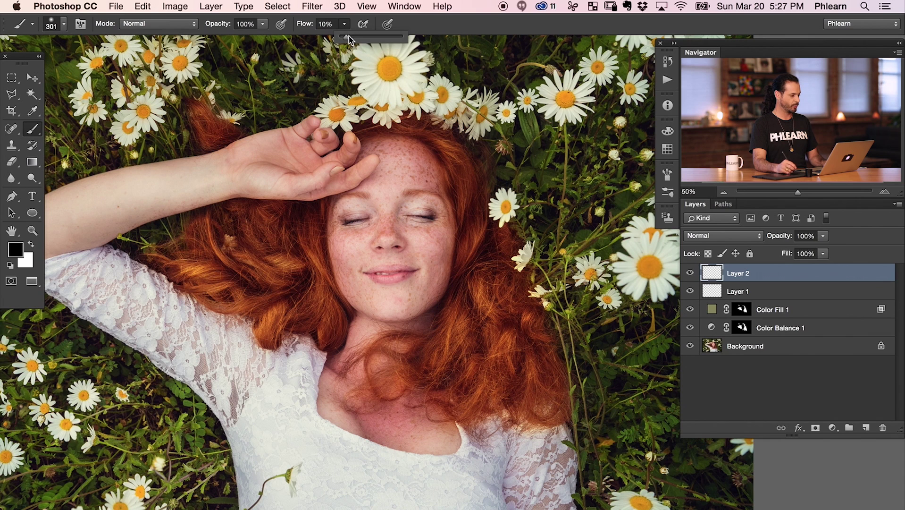
{"action": "left_click", "coordinate": [434, 30]}
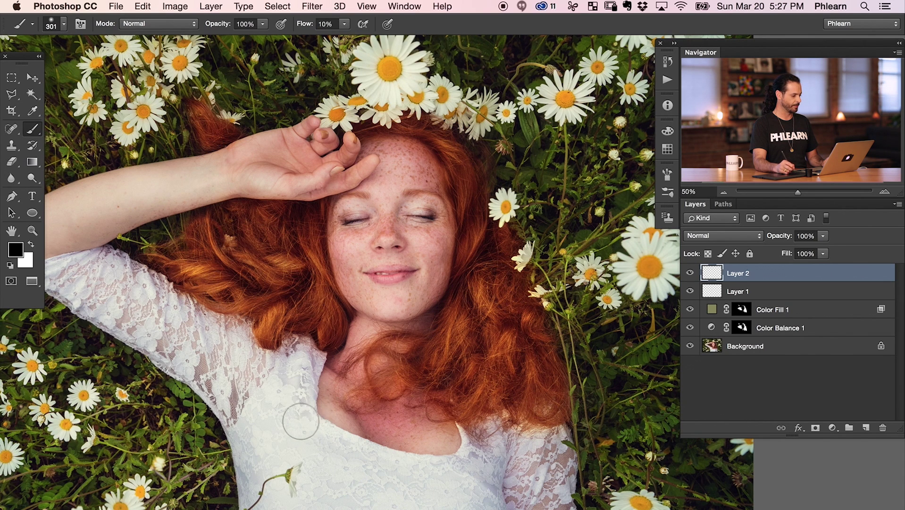
Try large black and white strokes over the dress and hair on the top layer, undo them, and delete that layer
{"action": "left_click_drag", "start_coordinate": [300, 420], "coordinate": [301, 486]}
{"action": "mouse_move", "coordinate": [467, 391]}
{"action": "left_mouse_down"}
{"action": "mouse_move", "coordinate": [340, 436]}
{"action": "mouse_move", "coordinate": [406, 434]}
{"action": "mouse_move", "coordinate": [283, 439]}
{"action": "mouse_move", "coordinate": [188, 467]}
{"action": "mouse_move", "coordinate": [330, 453]}
{"action": "mouse_move", "coordinate": [265, 467]}
{"action": "mouse_move", "coordinate": [377, 462]}
{"action": "mouse_move", "coordinate": [364, 454]}
{"action": "mouse_move", "coordinate": [261, 477]}
{"action": "mouse_move", "coordinate": [368, 453]}
{"action": "mouse_move", "coordinate": [443, 486]}
{"action": "mouse_move", "coordinate": [293, 493]}
{"action": "mouse_move", "coordinate": [401, 490]}
{"action": "mouse_move", "coordinate": [360, 498]}
{"action": "mouse_move", "coordinate": [255, 491]}
{"action": "mouse_move", "coordinate": [401, 472]}
{"action": "left_mouse_up"}
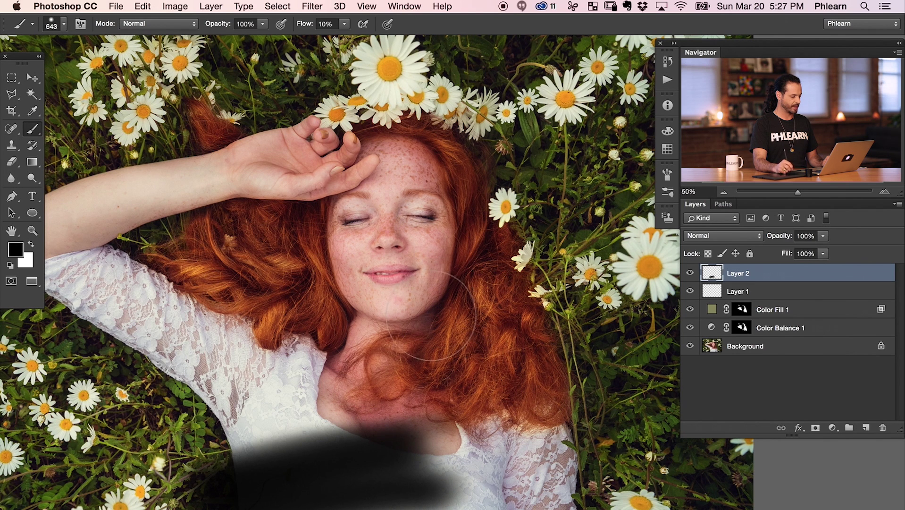
{"action": "key", "text": "super+z"}
{"action": "mouse_move", "coordinate": [310, 258]}
{"action": "left_mouse_down"}
{"action": "mouse_move", "coordinate": [301, 267]}
{"action": "mouse_move", "coordinate": [330, 255]}
{"action": "left_mouse_up"}
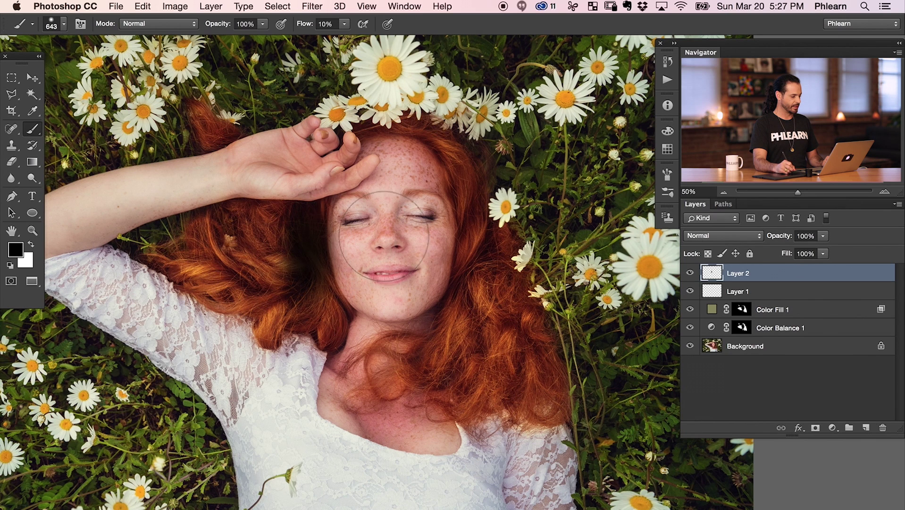
{"action": "key", "text": "super+z"}
{"action": "key", "text": "x"}
{"action": "mouse_move", "coordinate": [293, 231]}
{"action": "left_mouse_down"}
{"action": "mouse_move", "coordinate": [281, 278]}
{"action": "mouse_move", "coordinate": [283, 264]}
{"action": "left_mouse_up"}
{"action": "key", "text": "super+z"}
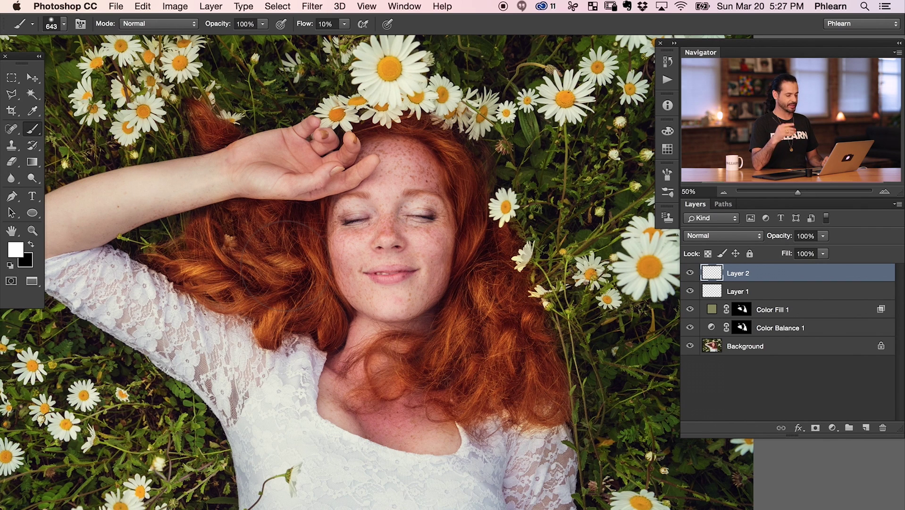
{"action": "key", "text": "BackSpace"}
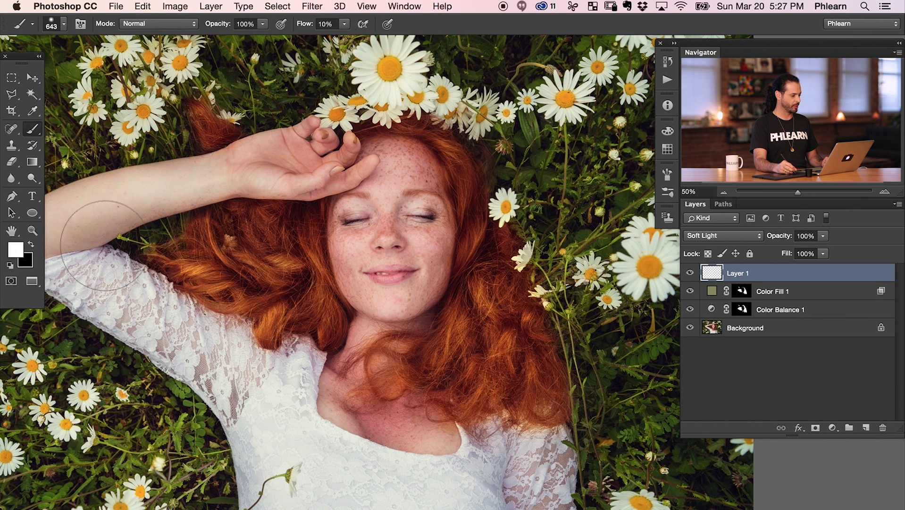
Paint white highlights over the hair on the Soft Light layer with brush sizes from 344 down to 155, and compare the effect
{"action": "left_click_drag", "start_coordinate": [313, 273], "coordinate": [247, 271]}
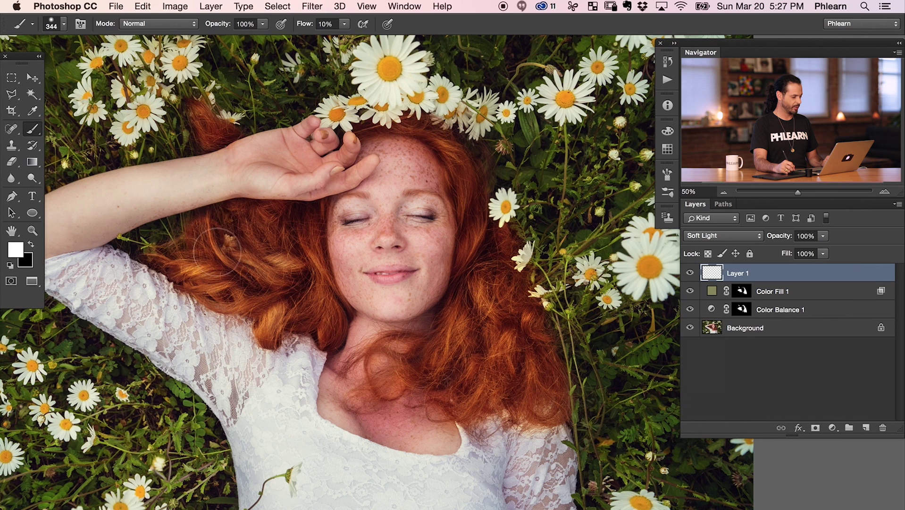
{"action": "left_click_drag", "start_coordinate": [225, 249], "coordinate": [204, 240]}
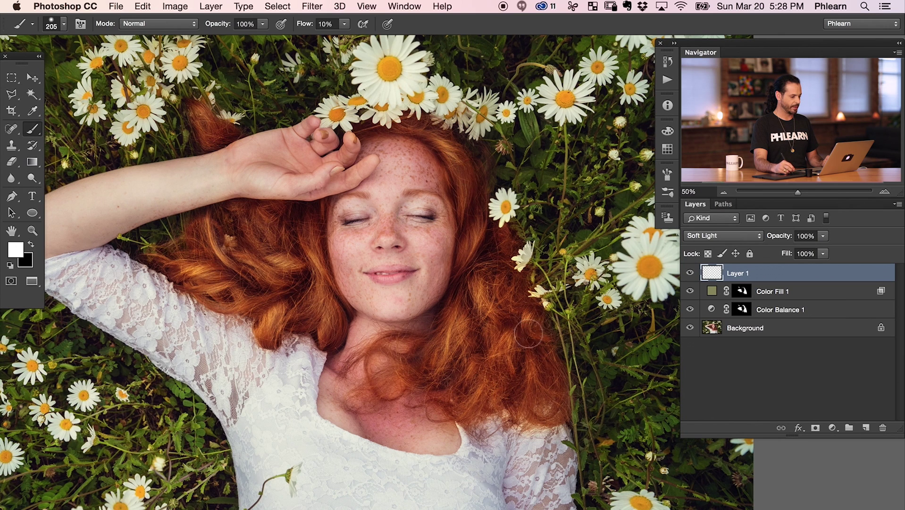
{"action": "key", "text": "bracketleft"}
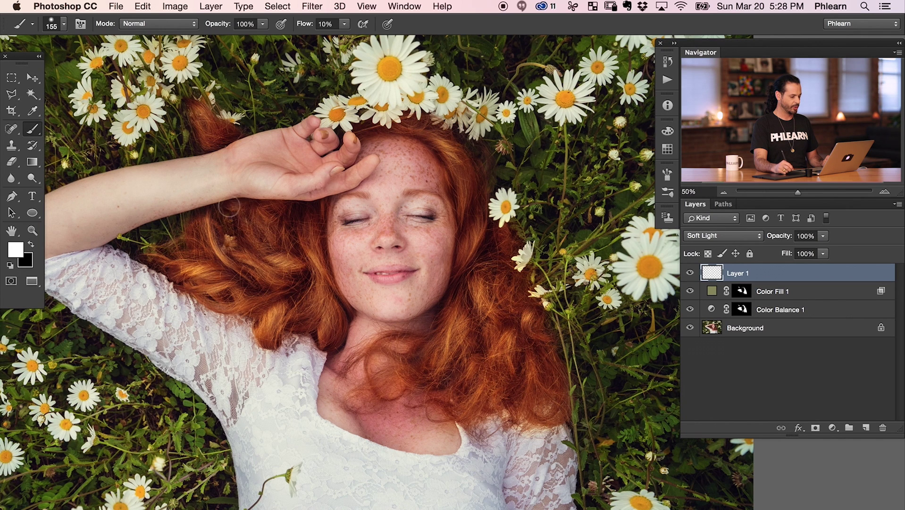
{"action": "left_click", "coordinate": [689, 273]}
{"action": "left_click", "coordinate": [689, 272]}
{"action": "left_click", "coordinate": [689, 273]}
{"action": "left_click", "coordinate": [689, 273]}
Dodge and burn the hair on the Soft Light layer, alternating white and black strokes with a size 191 brush at 10% flow
{"action": "key", "text": "bracketright"}
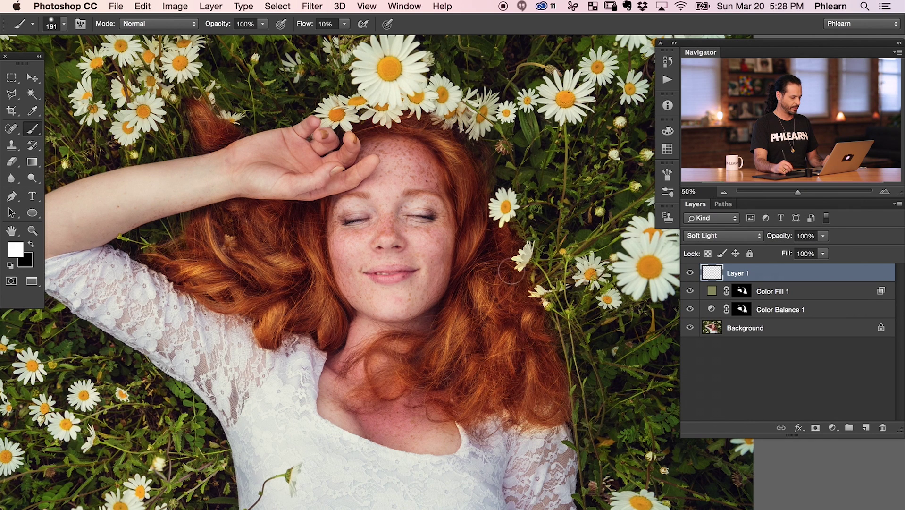
{"action": "key", "text": "x"}
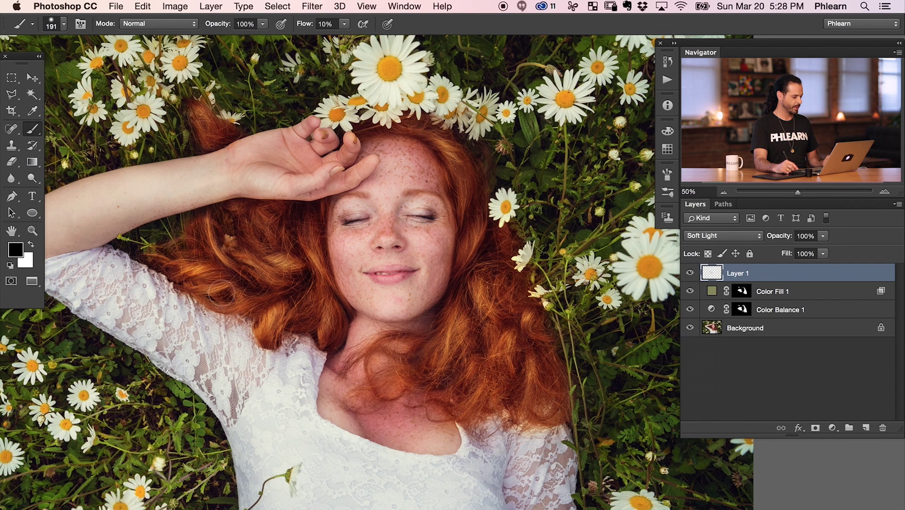
{"action": "key", "text": "x"}
{"action": "key", "text": "x"}
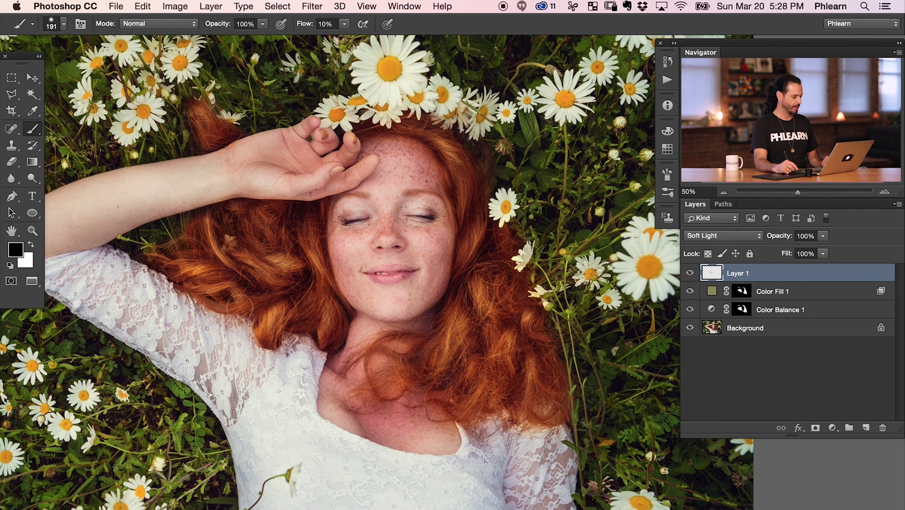
{"action": "key", "text": "x"}
{"action": "key", "text": "x"}
{"action": "key", "text": "x"}
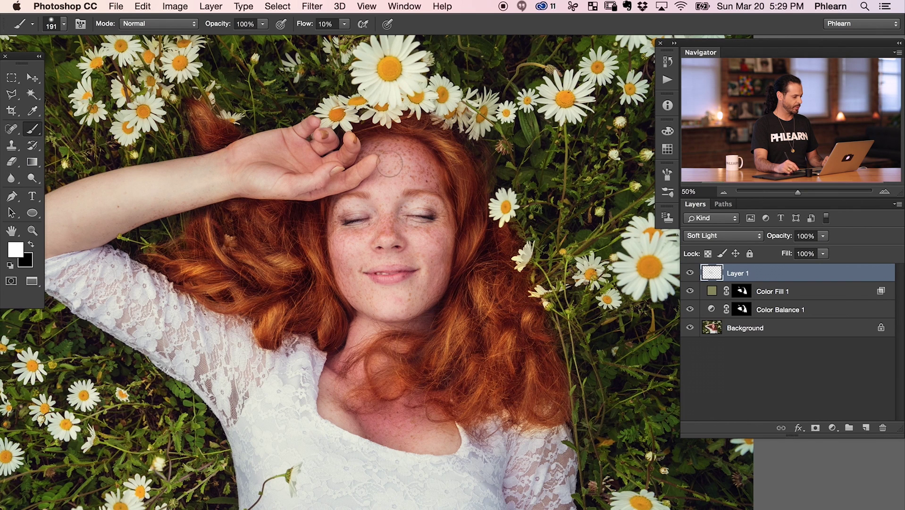
{"action": "key", "text": "x"}
{"action": "key", "text": "x"}
{"action": "key", "text": "x"}
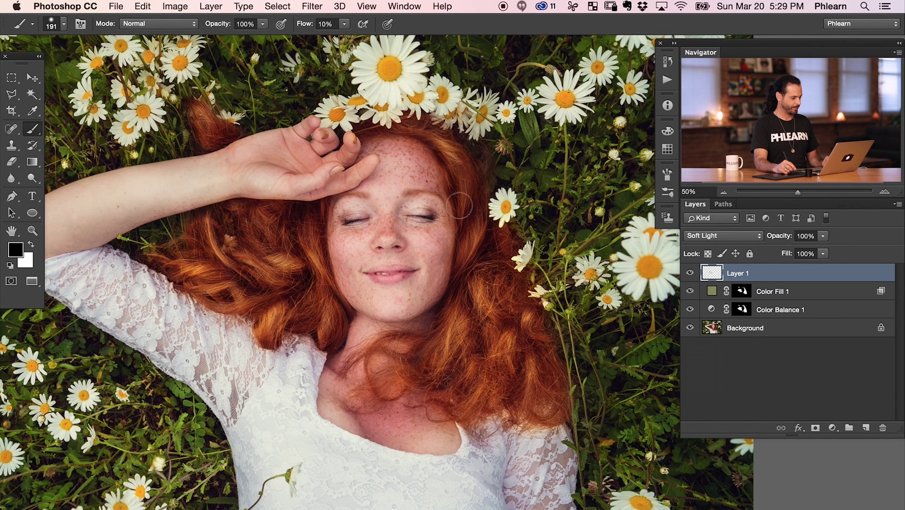
{"action": "key", "text": "x"}
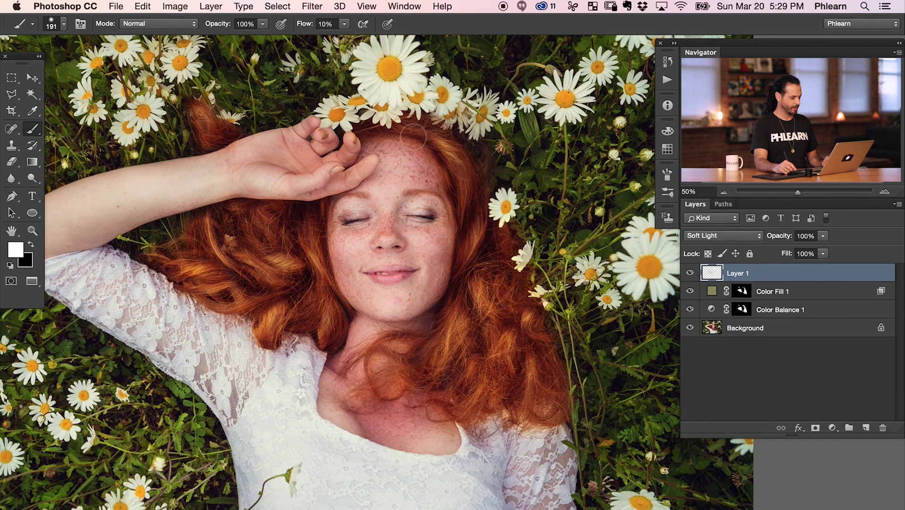
{"action": "key", "text": "x"}
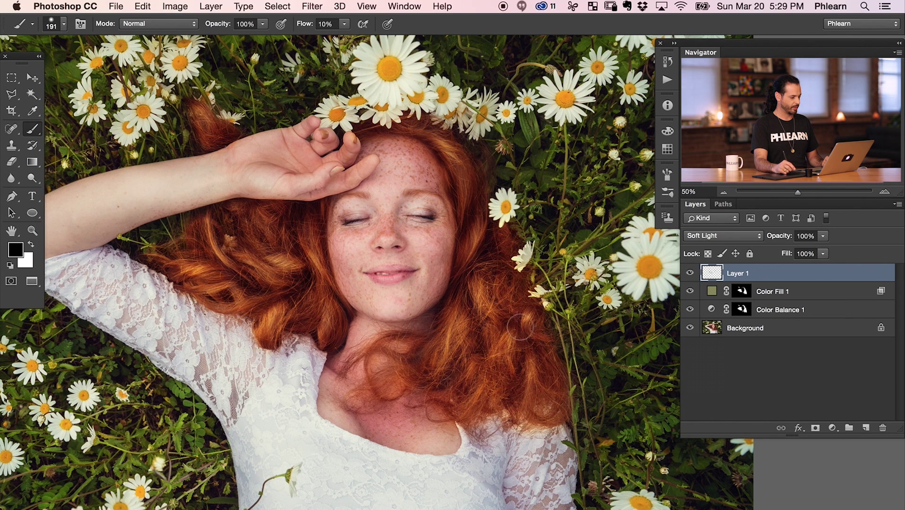
{"action": "key", "text": "x"}
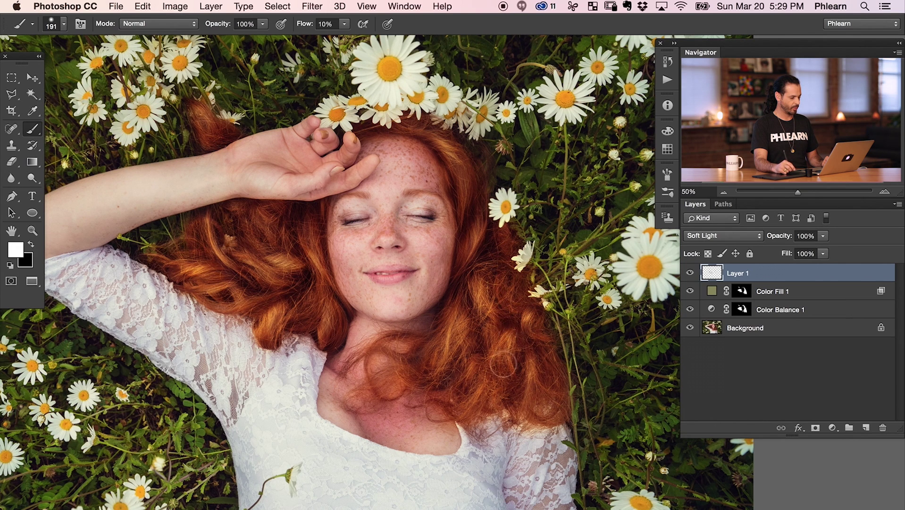
{"action": "key", "text": "x"}
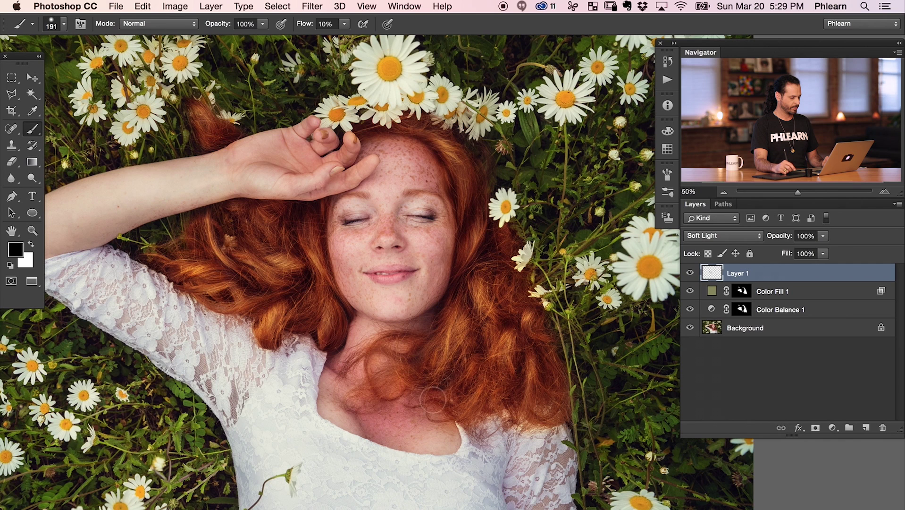
{"action": "key", "text": "x"}
{"action": "key", "text": "x"}
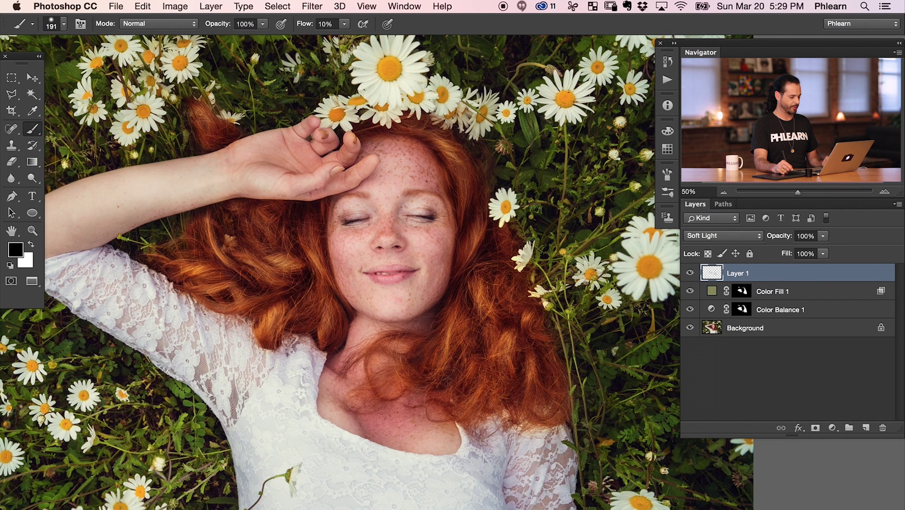
Compare the portrait with and without the painted Soft Light layer
{"action": "left_click", "coordinate": [691, 273]}
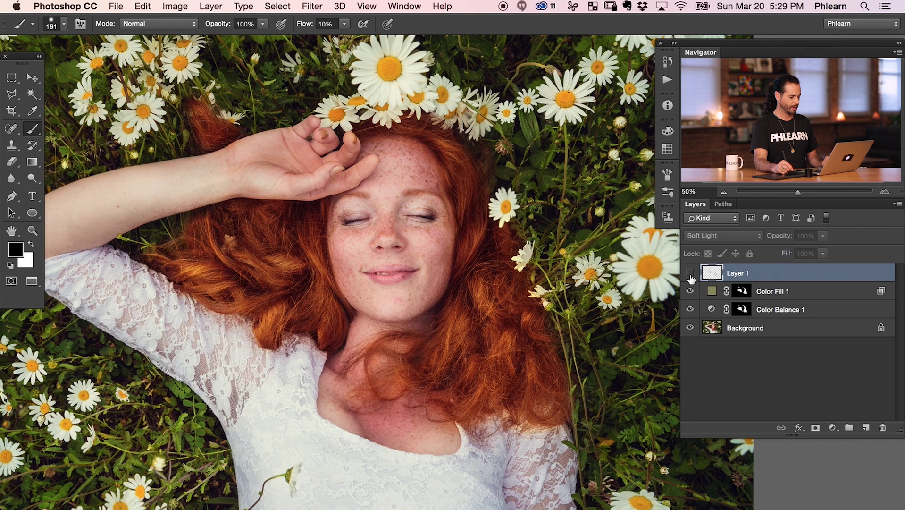
{"action": "left_click", "coordinate": [689, 273]}
{"action": "left_click", "coordinate": [689, 273]}
{"action": "left_click", "coordinate": [689, 274]}
{"action": "left_click", "coordinate": [690, 274]}
{"action": "left_click", "coordinate": [689, 273]}
{"action": "left_click", "coordinate": [689, 273]}
{"action": "left_click", "coordinate": [690, 274]}
{"action": "left_click", "coordinate": [689, 274]}
{"action": "left_click", "coordinate": [689, 273]}
{"action": "left_click", "coordinate": [689, 274]}
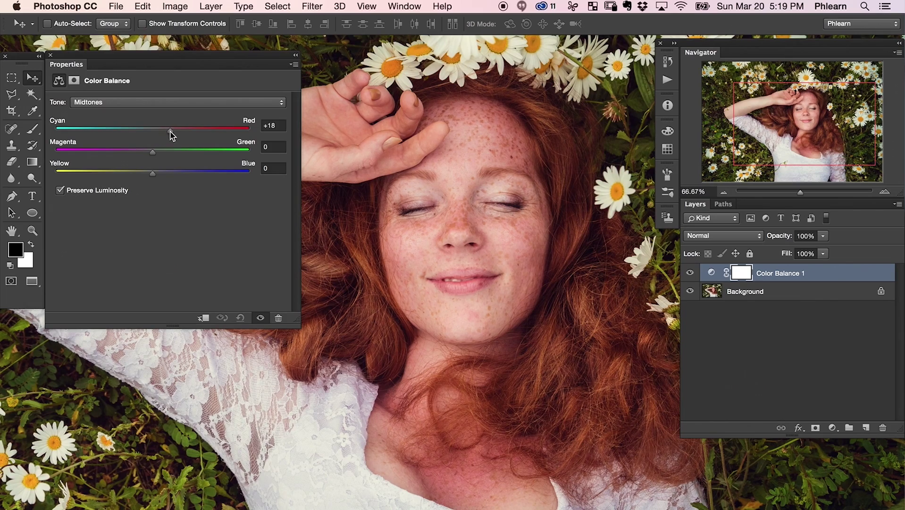
Shift the Color Balance midtones toward red, with green at +14 and yellow at -6, and compare the portrait with and without the adjustment
{"action": "left_click_drag", "start_coordinate": [170, 131], "coordinate": [178, 131]}
{"action": "left_click_drag", "start_coordinate": [152, 173], "coordinate": [157, 151]}
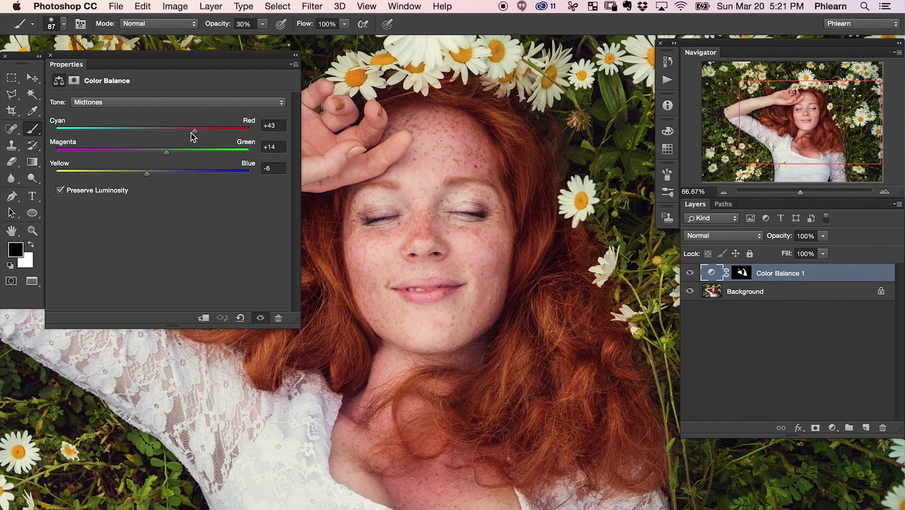
{"action": "left_click_drag", "start_coordinate": [202, 131], "coordinate": [201, 131]}
{"action": "left_click", "coordinate": [51, 56]}
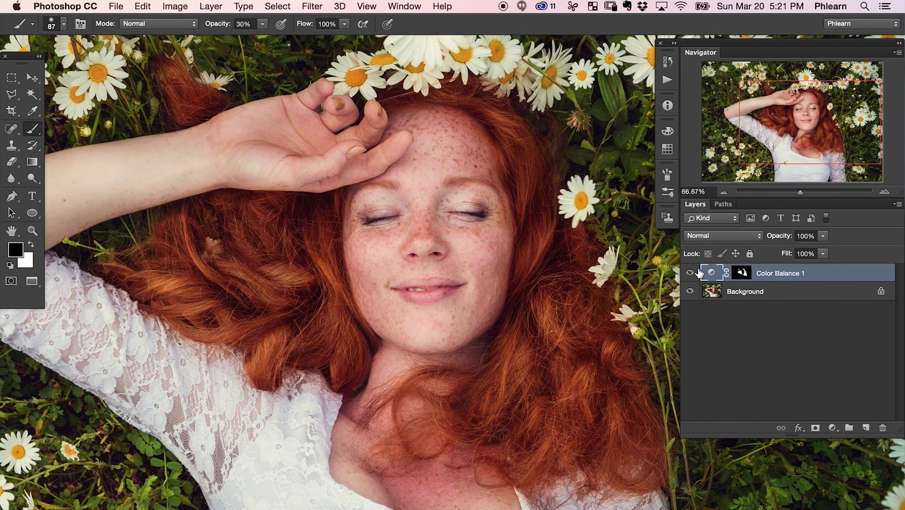
{"action": "left_click", "coordinate": [691, 273]}
{"action": "left_click", "coordinate": [690, 273]}
{"action": "left_click", "coordinate": [690, 273]}
Add a bright green 2ee221 Solid Color fill layer above the Color Balance adjustment, and return to the Brush tool
{"action": "left_click", "coordinate": [832, 427]}
{"action": "left_click", "coordinate": [840, 434]}
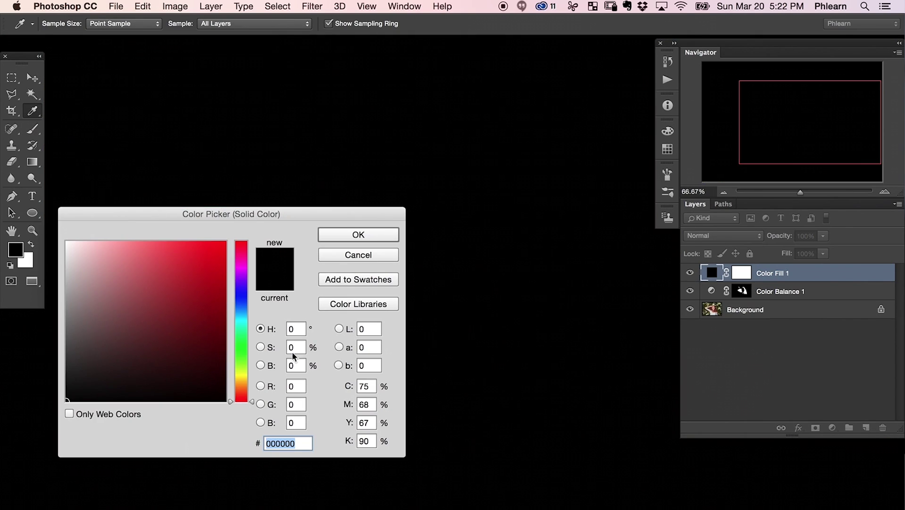
{"action": "left_click", "coordinate": [239, 350]}
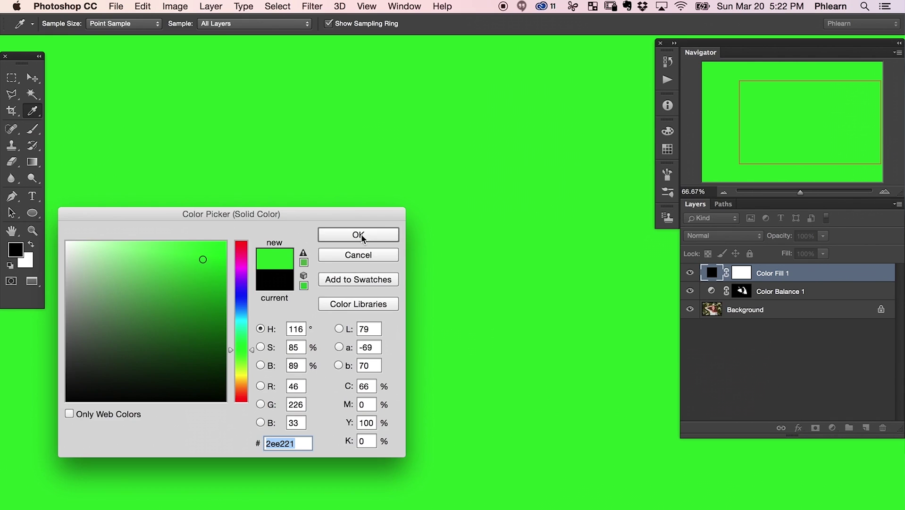
{"action": "left_click", "coordinate": [361, 235]}
{"action": "key", "text": "b"}
Replace the Color Fill layer's mask with a copy of the Color Balance hair mask, and check the fill with white as the foreground color
{"action": "left_click_drag", "start_coordinate": [742, 291], "coordinate": [748, 283]}
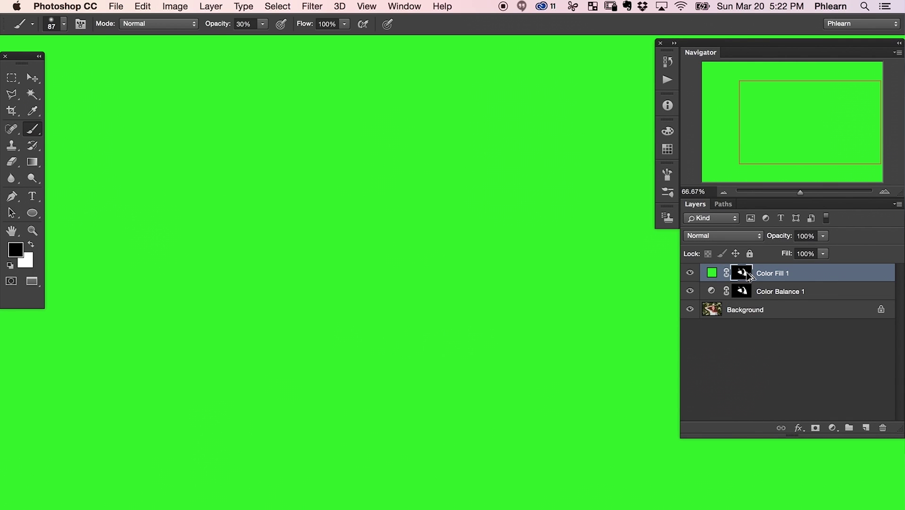
{"action": "key", "text": "x"}
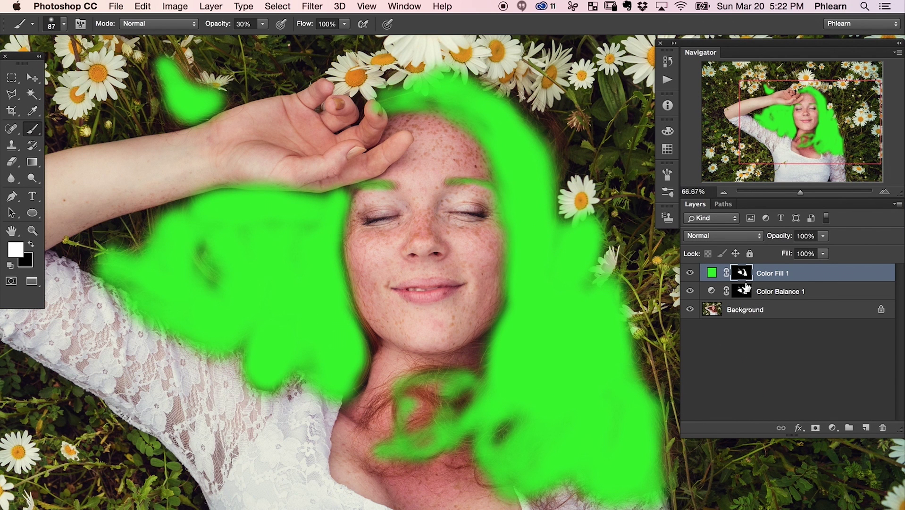
{"action": "left_click", "coordinate": [690, 273]}
{"action": "left_click", "coordinate": [689, 274]}
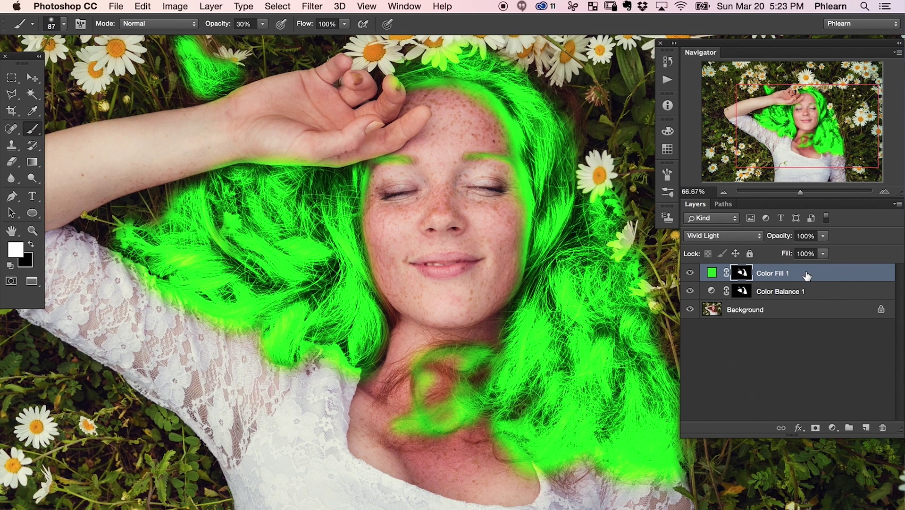
Use Blend If on the green fill layer, splitting the Underlying Layer's black slider with its upper half at 255 to fade the shadows
{"action": "double_click", "coordinate": [808, 273]}
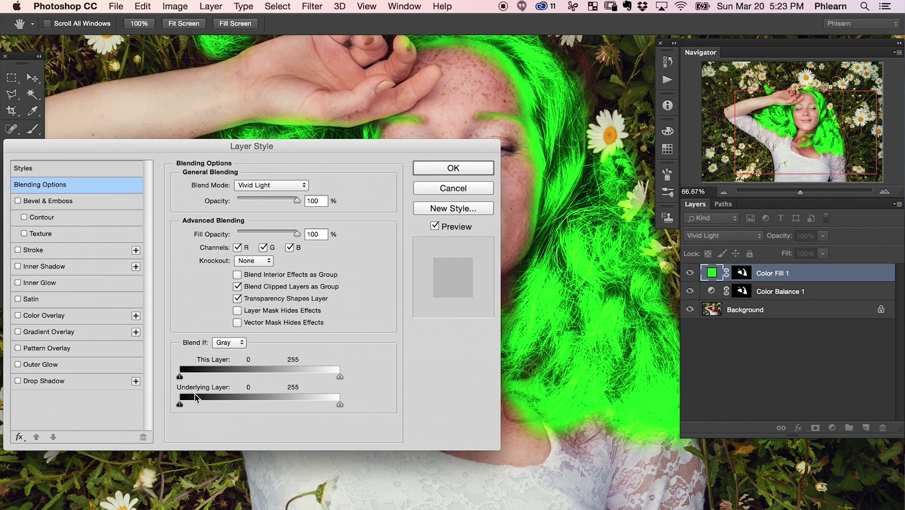
{"action": "left_click_drag", "start_coordinate": [180, 403], "coordinate": [313, 401]}
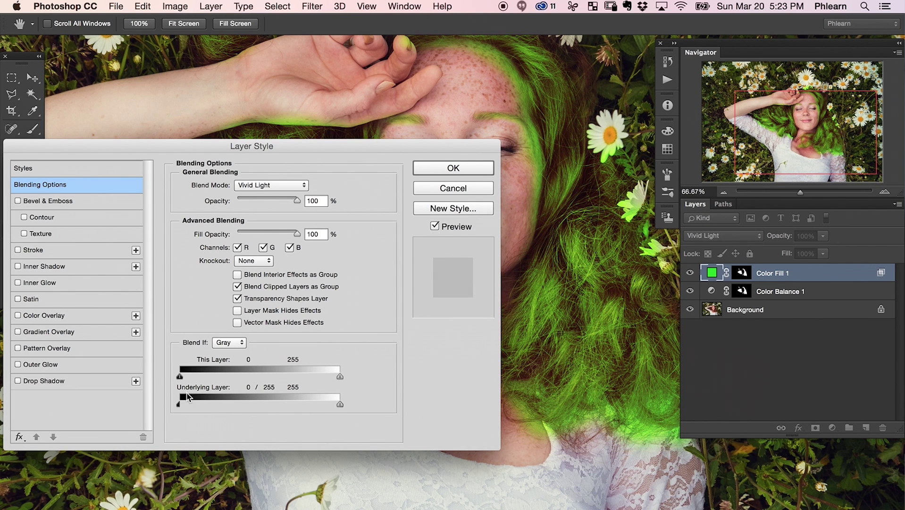
{"action": "left_click_drag", "start_coordinate": [186, 402], "coordinate": [207, 402]}
{"action": "left_click", "coordinate": [454, 169]}
{"action": "left_click_drag", "start_coordinate": [495, 359], "coordinate": [451, 405]}
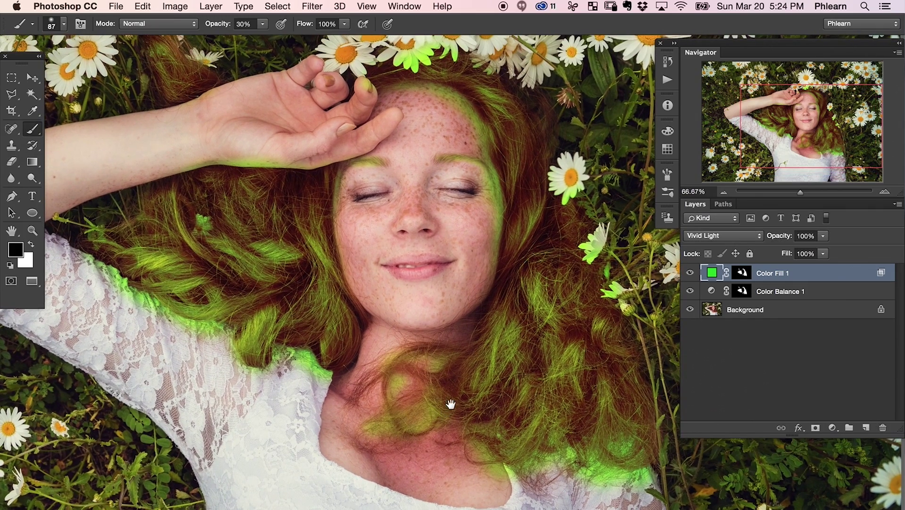
Compare the portrait with and without the blended green Color Fill layer
{"action": "left_click", "coordinate": [689, 275]}
{"action": "left_click", "coordinate": [689, 275]}
{"action": "left_click", "coordinate": [690, 275]}
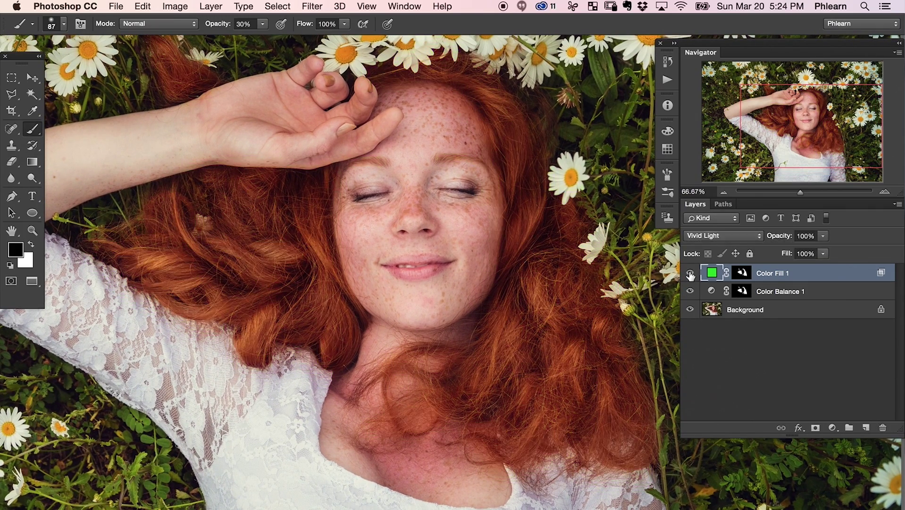
{"action": "left_click", "coordinate": [690, 274]}
Change the Color Fill layer's color to the muted olive 97976d, and compare the portrait with and without the fill
{"action": "double_click", "coordinate": [711, 272]}
{"action": "left_click", "coordinate": [235, 389]}
{"action": "left_click", "coordinate": [105, 321]}
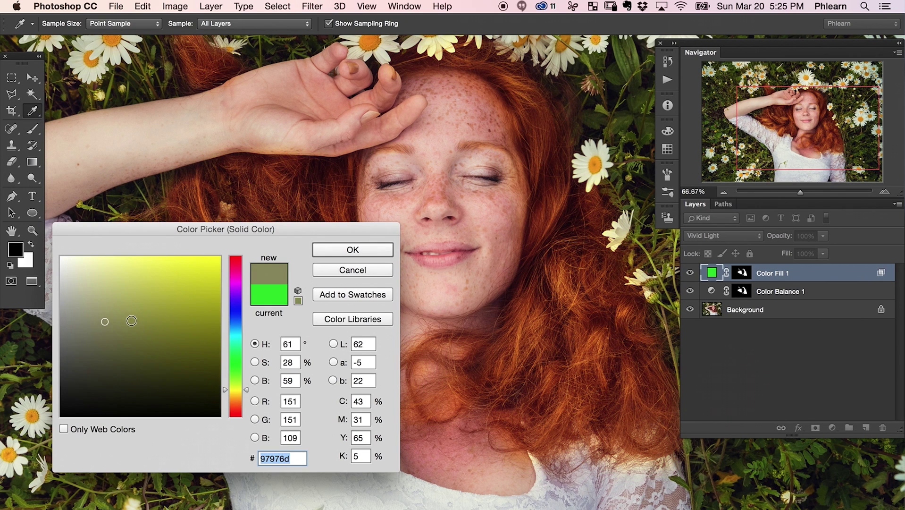
{"action": "left_click", "coordinate": [363, 251]}
{"action": "key", "text": "b"}
{"action": "left_click", "coordinate": [690, 275]}
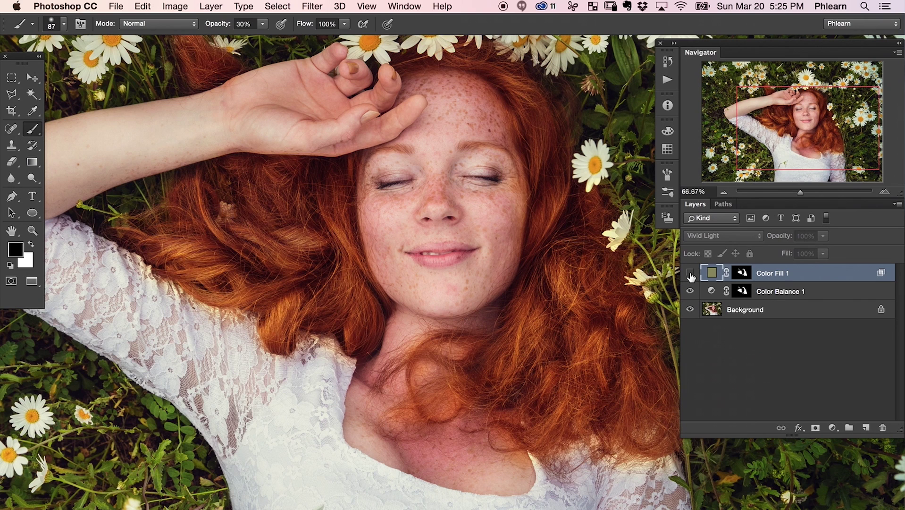
{"action": "left_click", "coordinate": [689, 276]}
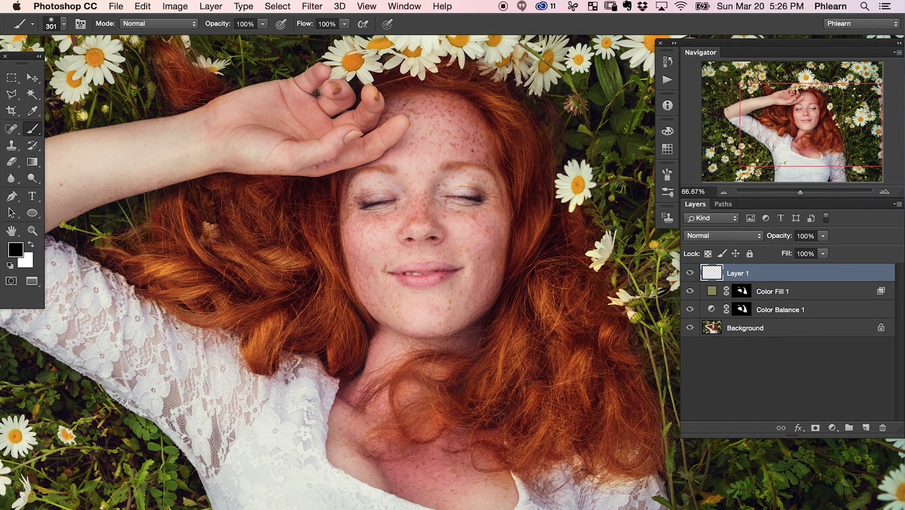
Set the empty Layer 1 to Soft Light, dodge the hair with white at 10% flow, and swap the foreground color to black
{"action": "left_click", "coordinate": [712, 235]}
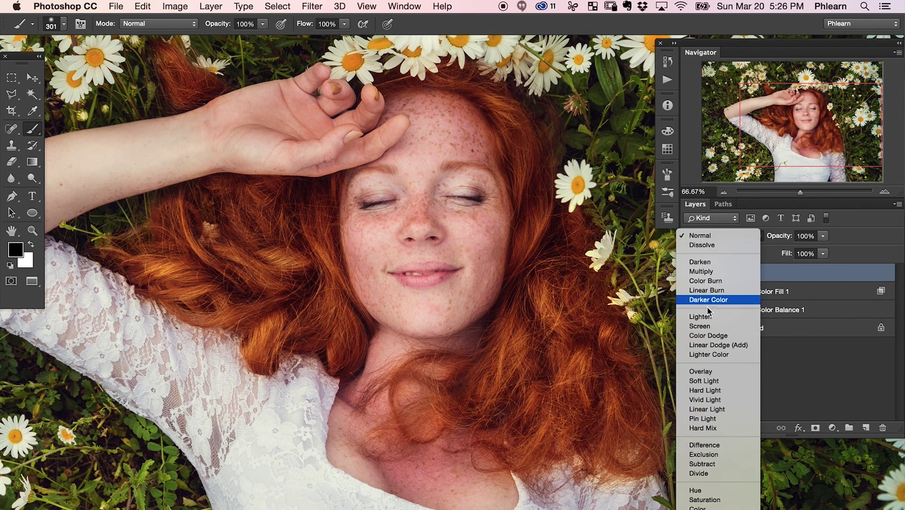
{"action": "left_click", "coordinate": [704, 381]}
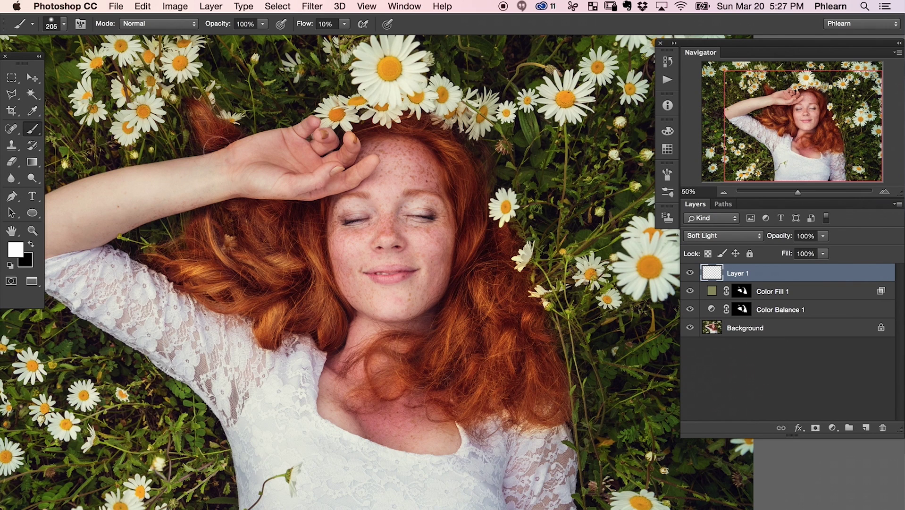
{"action": "mouse_move", "coordinate": [501, 317]}
{"action": "left_mouse_down"}
{"action": "mouse_move", "coordinate": [473, 287]}
{"action": "mouse_move", "coordinate": [491, 326]}
{"action": "left_mouse_up"}
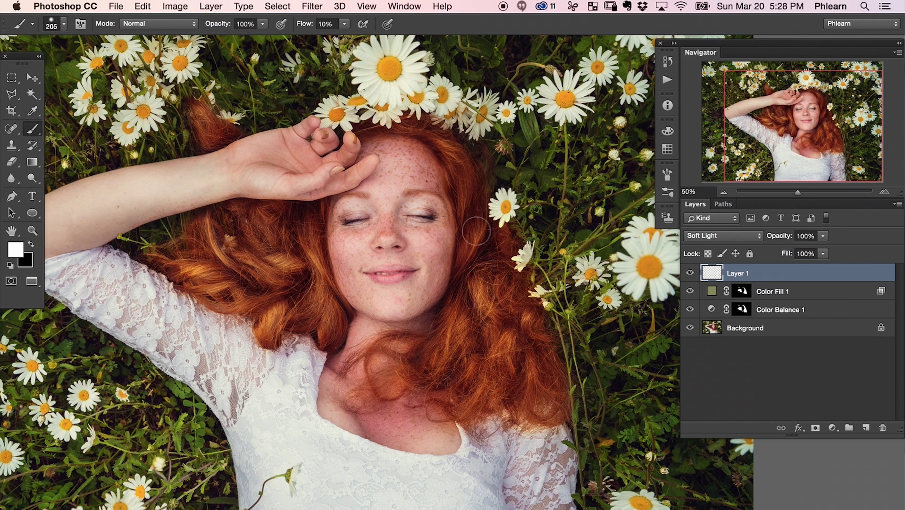
{"action": "key", "text": "x"}
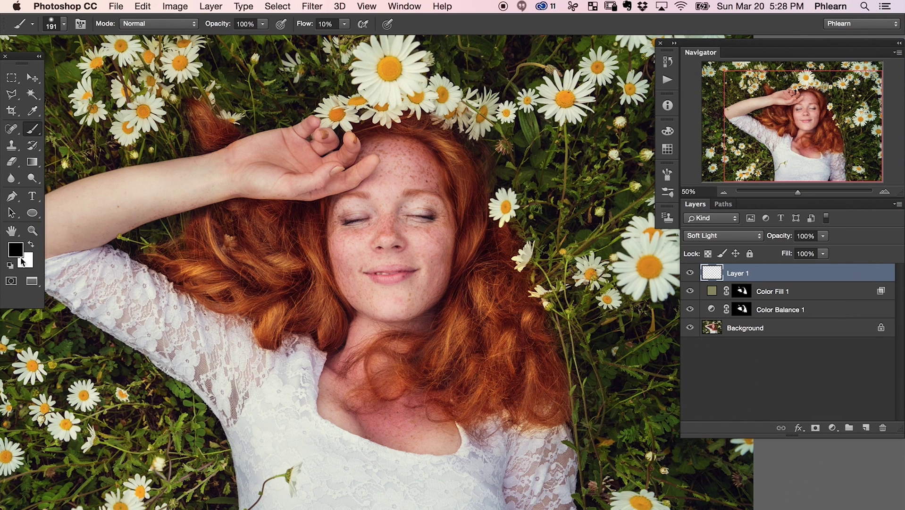